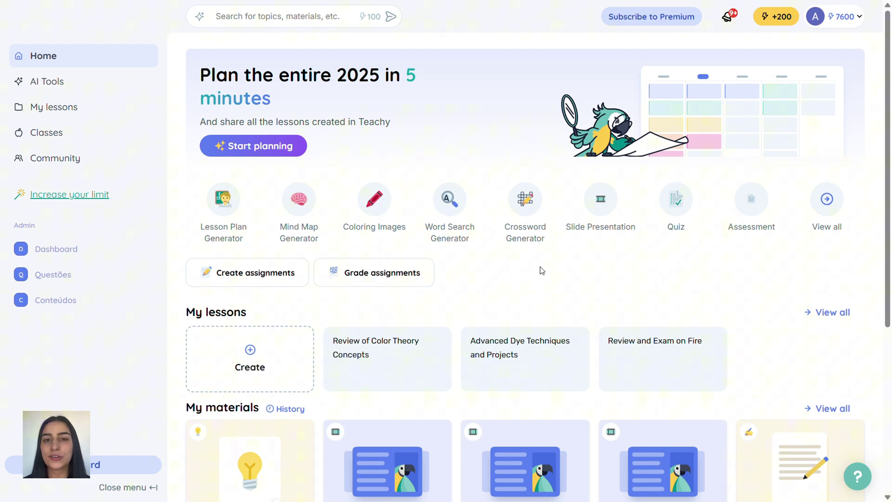
# Look over the Lesson Plan Generator form and the full AI tools list, closing both.
pyautogui.click(225, 205)
pyautogui.scroll(-5, 803, 326)
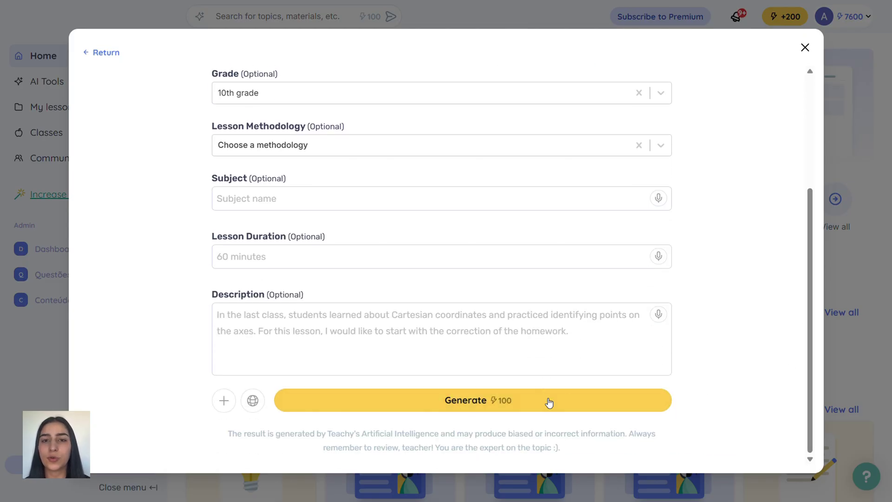
pyautogui.click(804, 47)
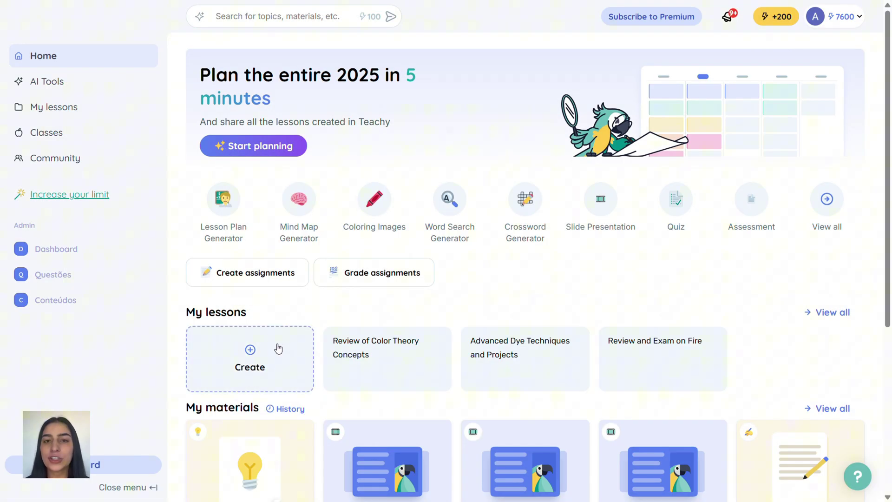
pyautogui.click(819, 195)
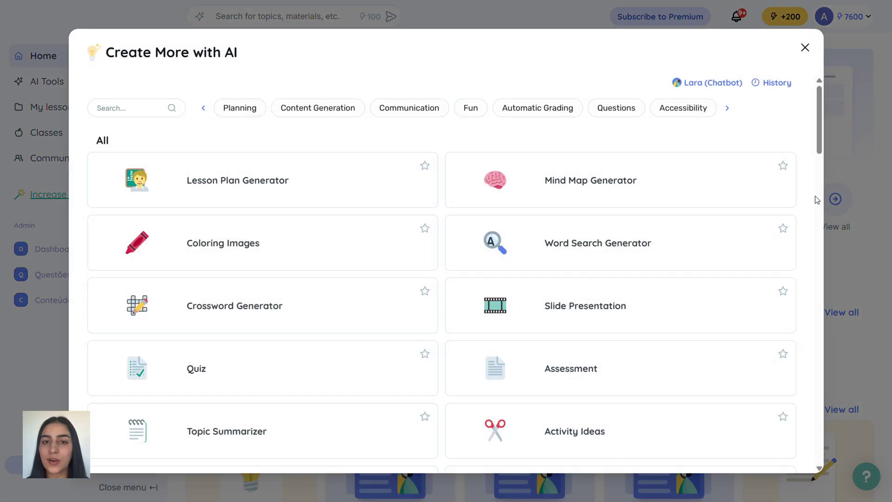
pyautogui.scroll(-20, 821, 144)
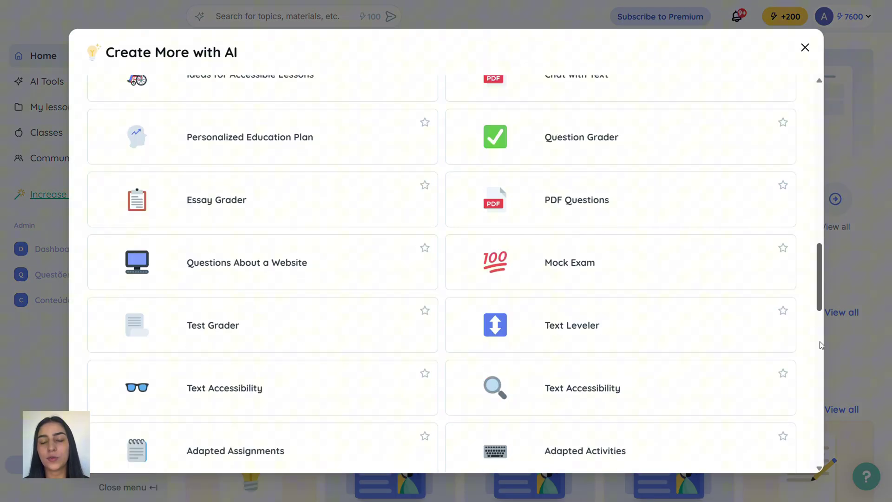
pyautogui.scroll(-15, 822, 345)
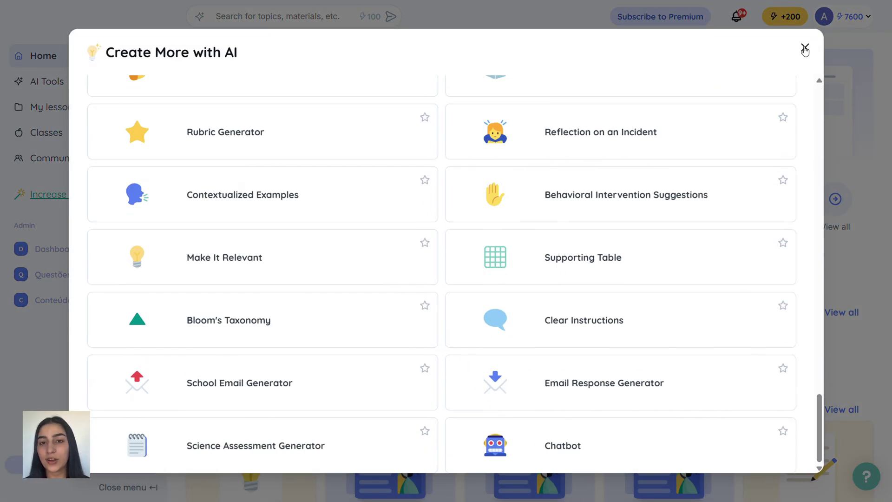
pyautogui.click(805, 48)
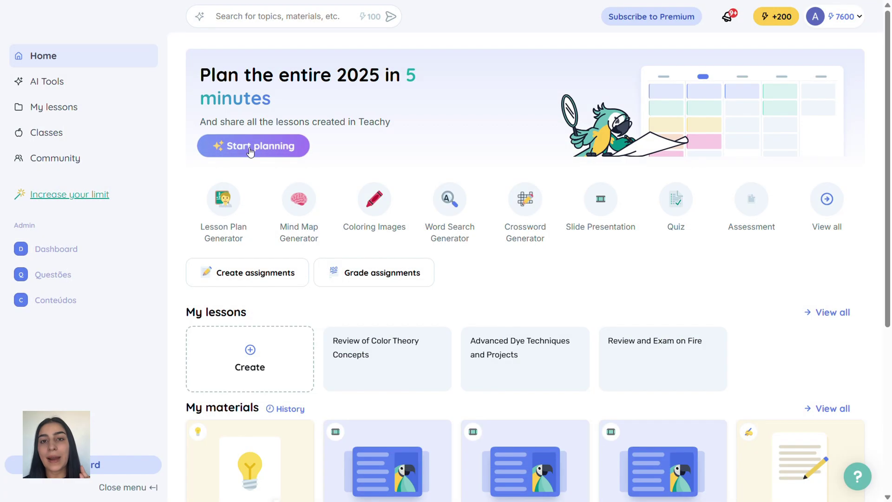
# Claim the +200 daily credit reward and check the Credits overview.
pyautogui.click(786, 22)
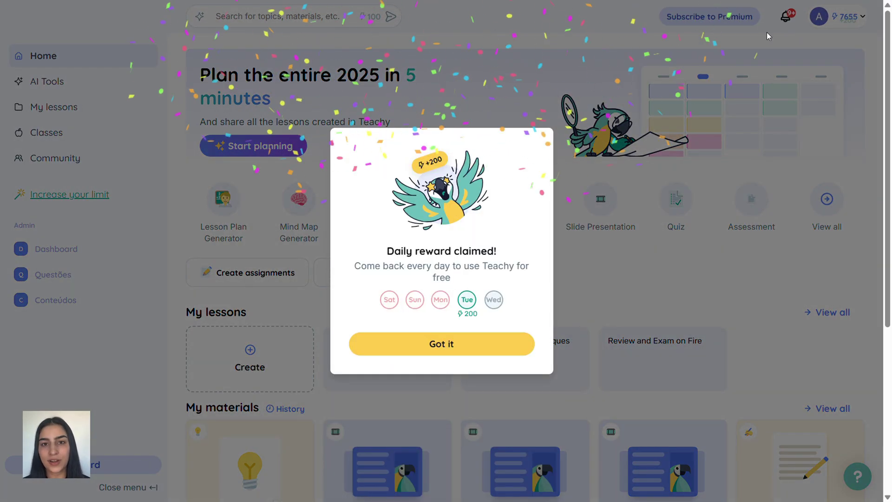
pyautogui.click(460, 349)
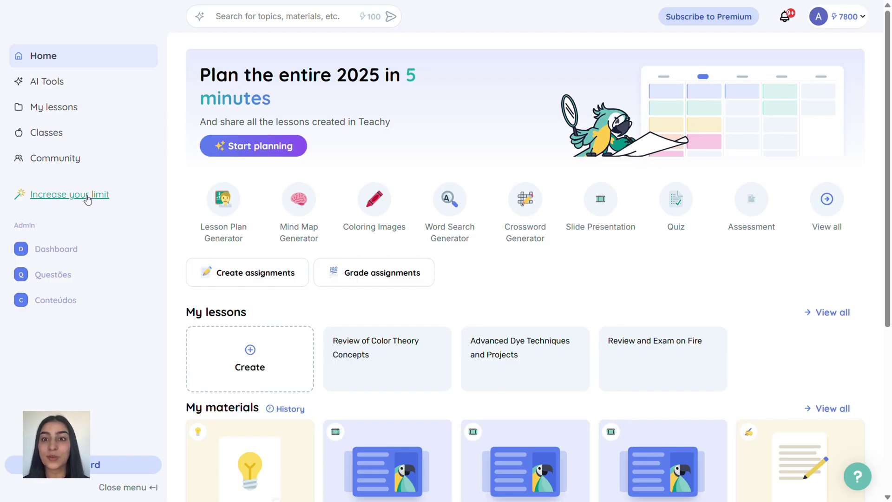
pyautogui.click(85, 195)
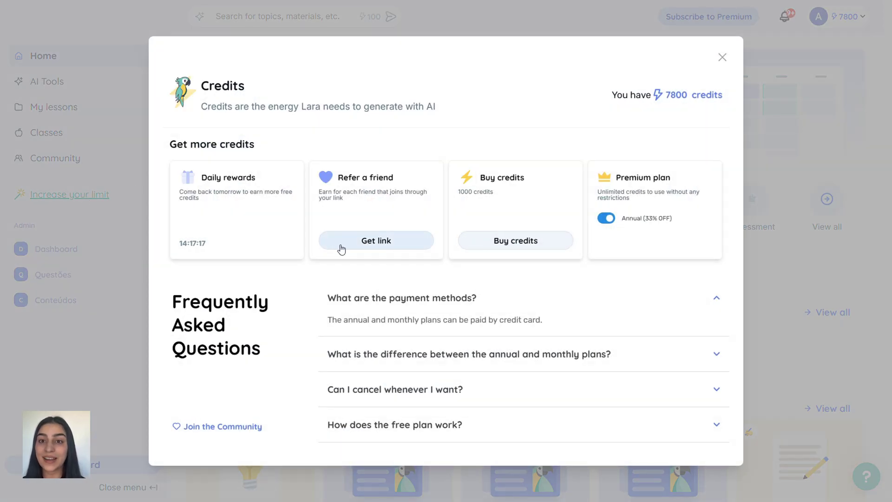
pyautogui.click(411, 247)
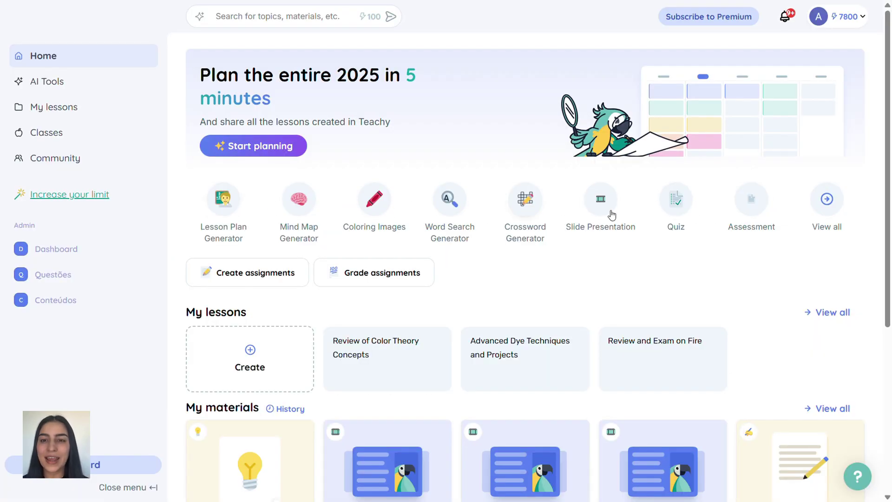
# Filter the AI tools through each category up to Accessibility and open the Lara chatbot.
pyautogui.click(835, 200)
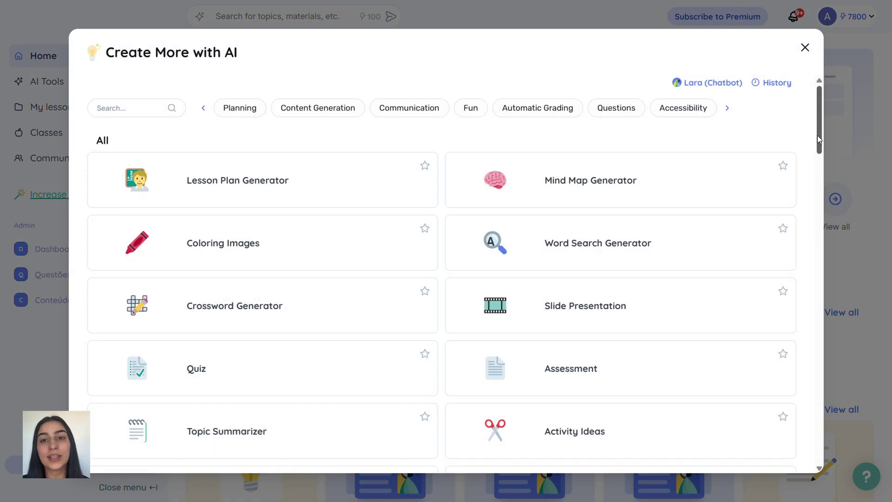
pyautogui.moveTo(818, 136); pyautogui.dragTo(787, 120)
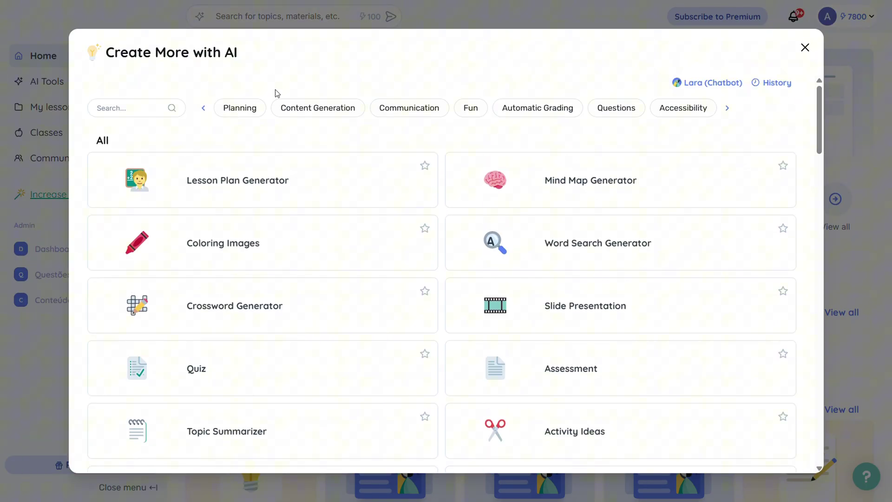
pyautogui.click(242, 110)
pyautogui.click(303, 112)
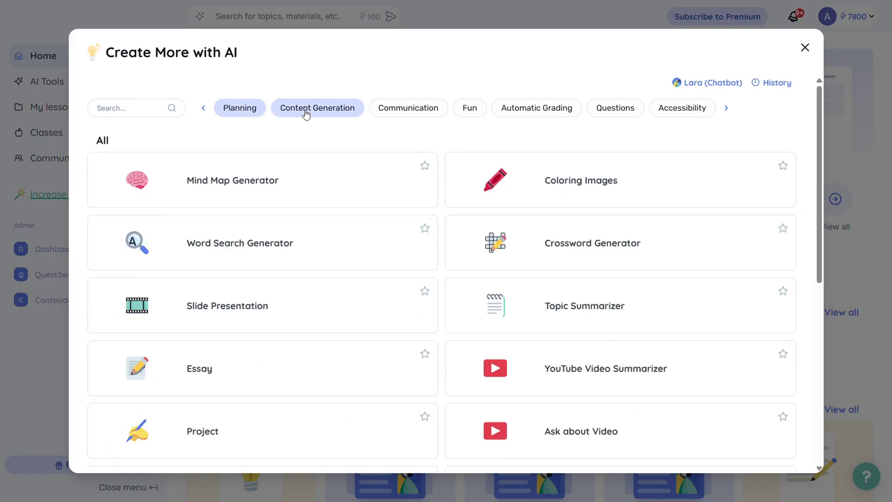
pyautogui.click(411, 117)
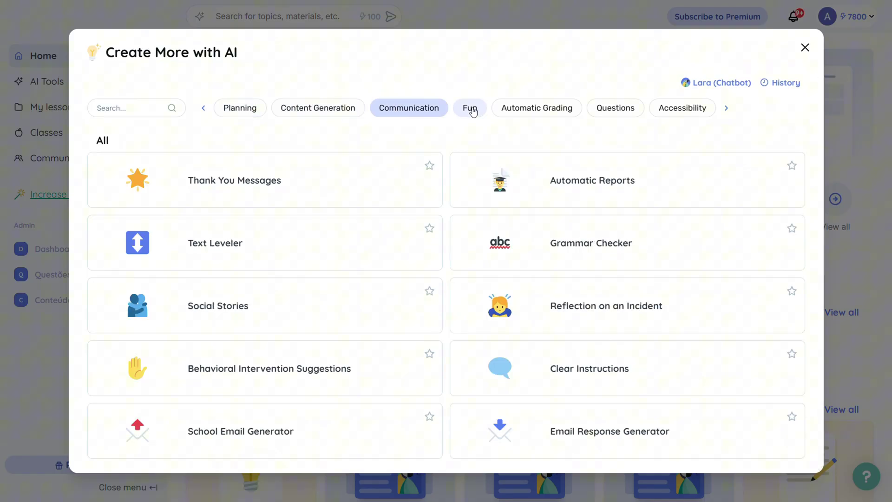
pyautogui.click(470, 111)
pyautogui.click(549, 111)
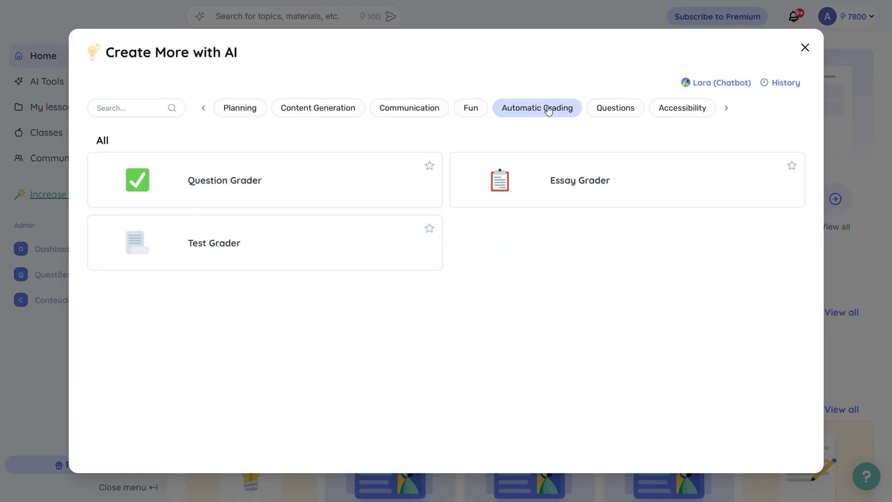
pyautogui.click(611, 113)
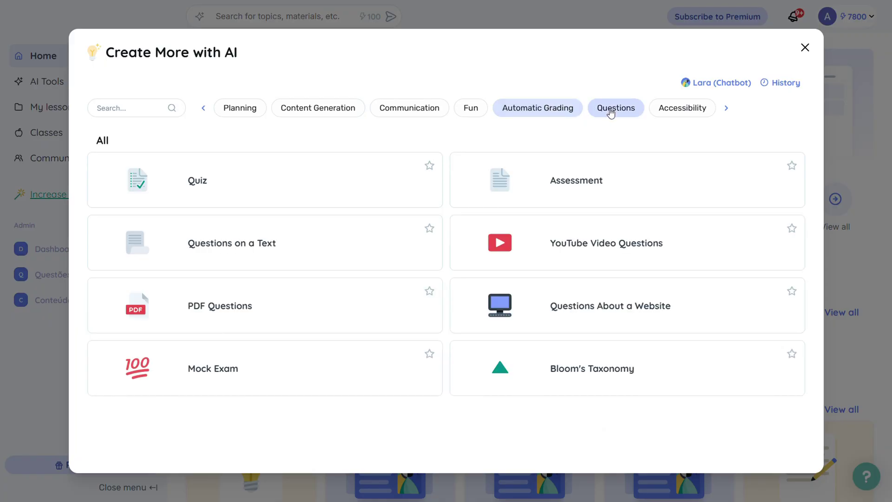
pyautogui.click(674, 114)
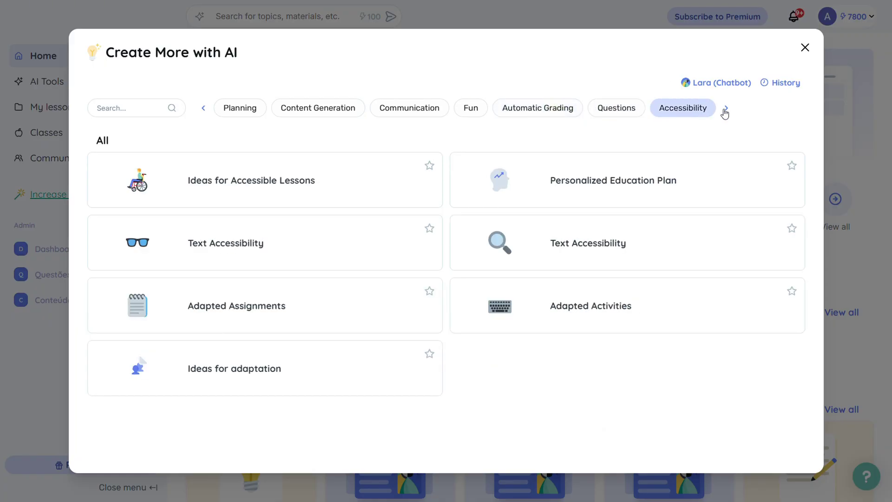
pyautogui.click(707, 86)
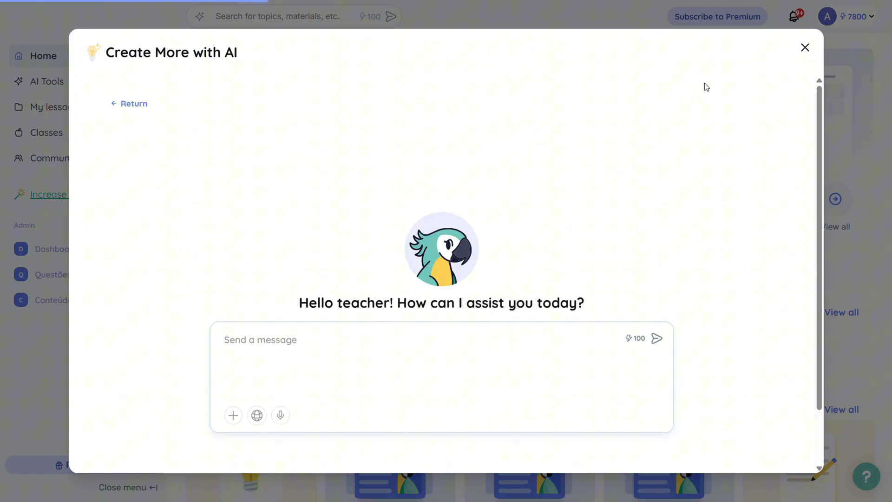
pyautogui.click(282, 346)
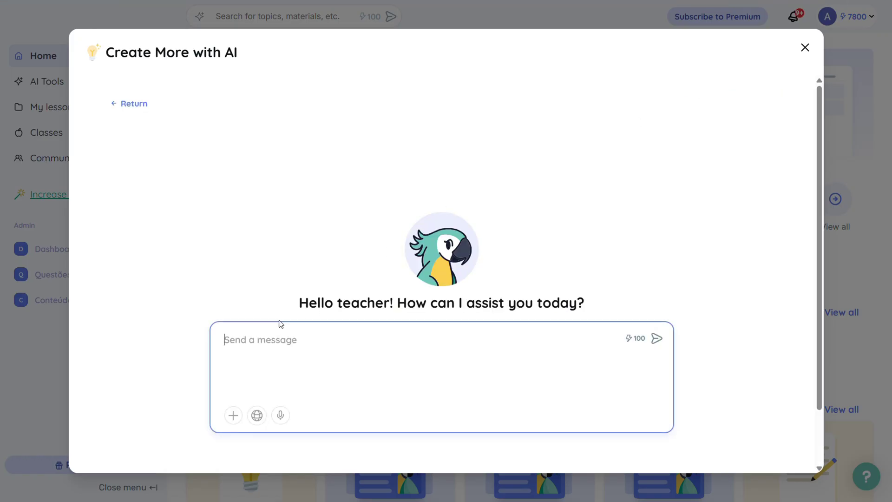
# Browse the generated-materials history, load more entries, then close the Create More with AI window.
pyautogui.click(132, 112)
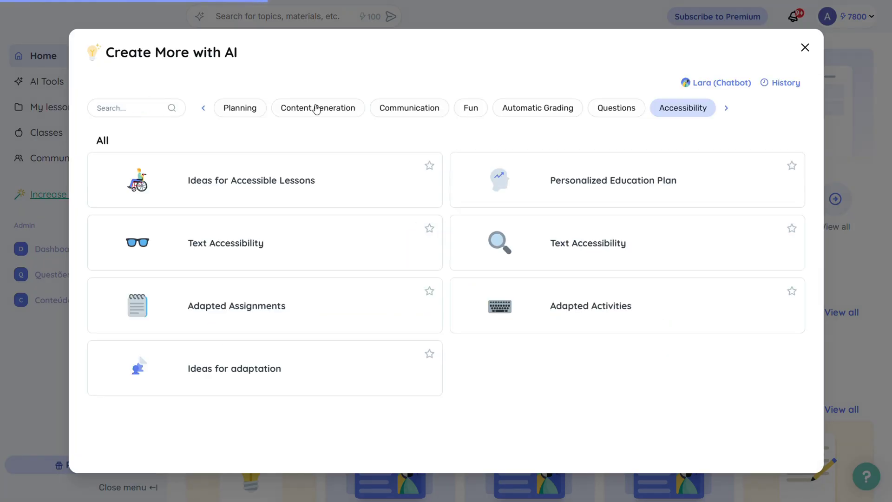
pyautogui.click(796, 85)
pyautogui.click(466, 298)
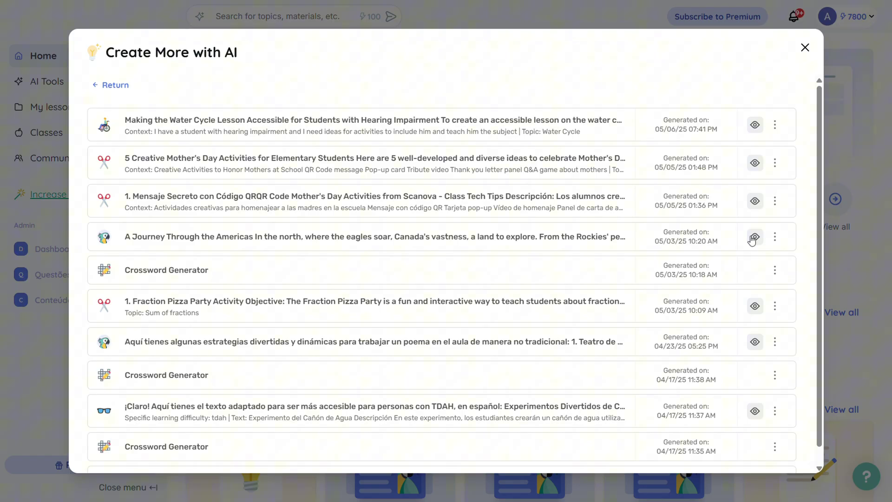
pyautogui.click(133, 87)
pyautogui.press('Escape')
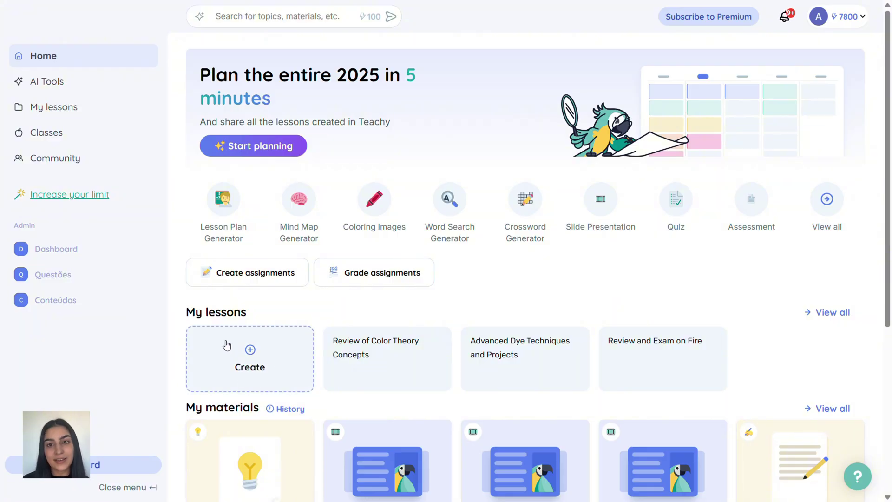
# Start preparing a new lesson on the topic Water Cycle (Sciences).
pyautogui.click(285, 362)
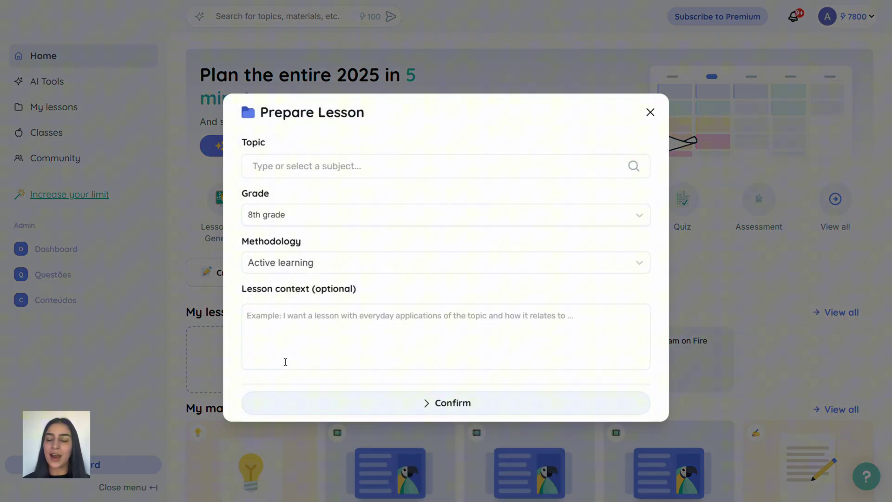
pyautogui.click(316, 163)
pyautogui.write('Water cycle')
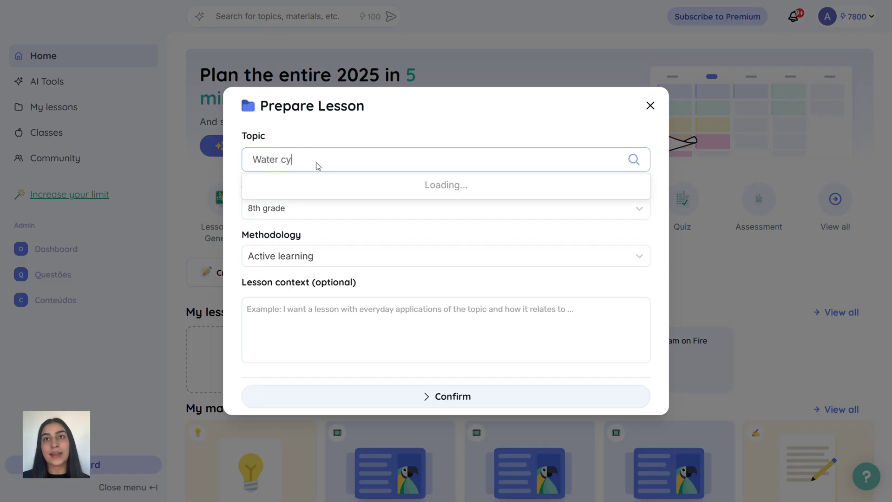
pyautogui.click(333, 186)
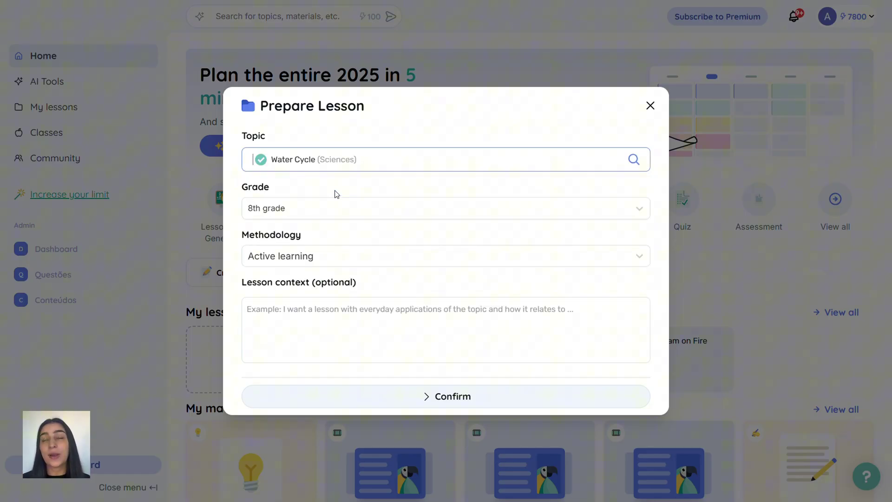
# Set the lesson's grade to 5th grade.
pyautogui.click(333, 207)
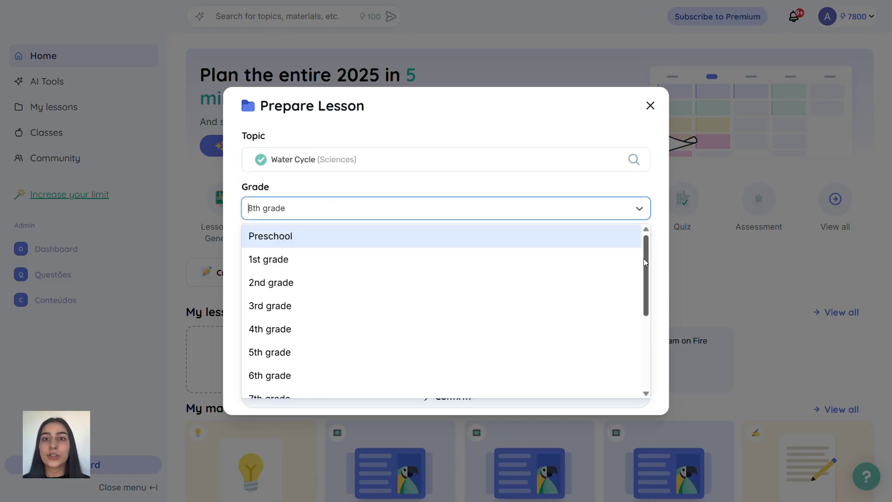
pyautogui.scroll(-3, 636, 260)
pyautogui.scroll(-2, 636, 334)
pyautogui.scroll(4, 641, 311)
pyautogui.scroll(3, 649, 251)
pyautogui.scroll(-6, 652, 316)
pyautogui.scroll(-1, 652, 329)
pyautogui.scroll(6, 652, 325)
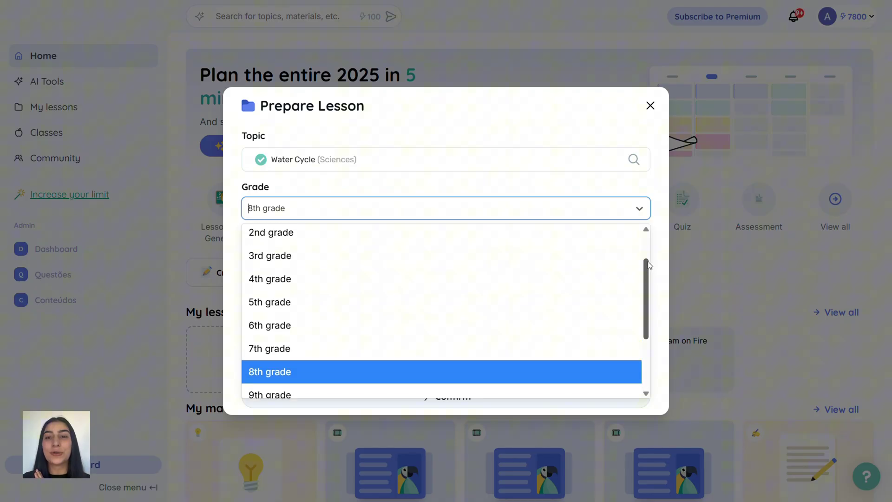
pyautogui.click(449, 355)
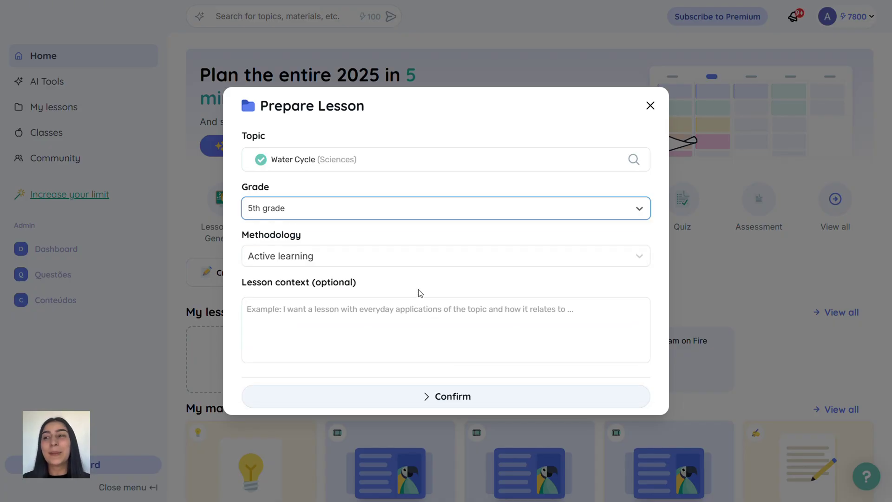
# Choose Lecture-based learning as the methodology and confirm the lesson settings.
pyautogui.click(424, 260)
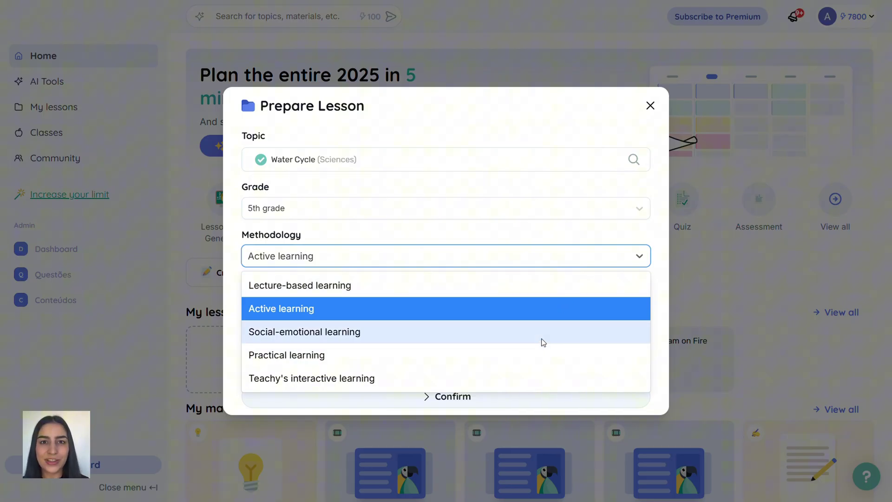
pyautogui.click(542, 289)
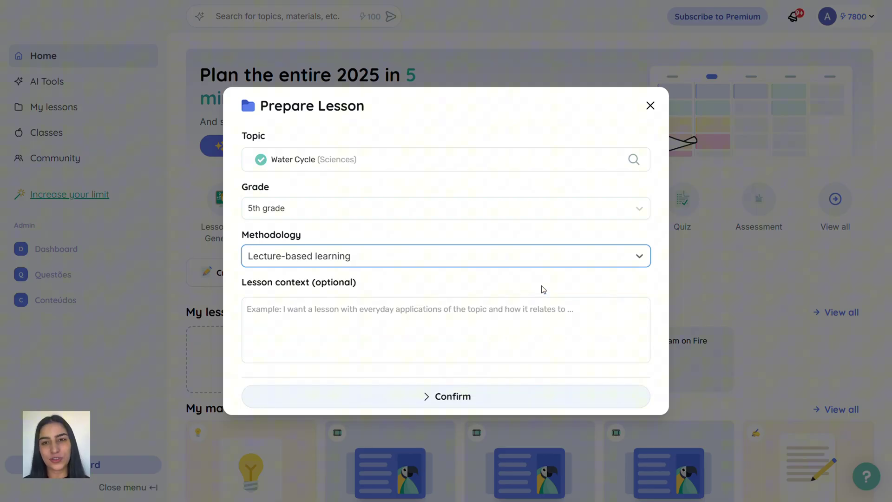
pyautogui.click(455, 326)
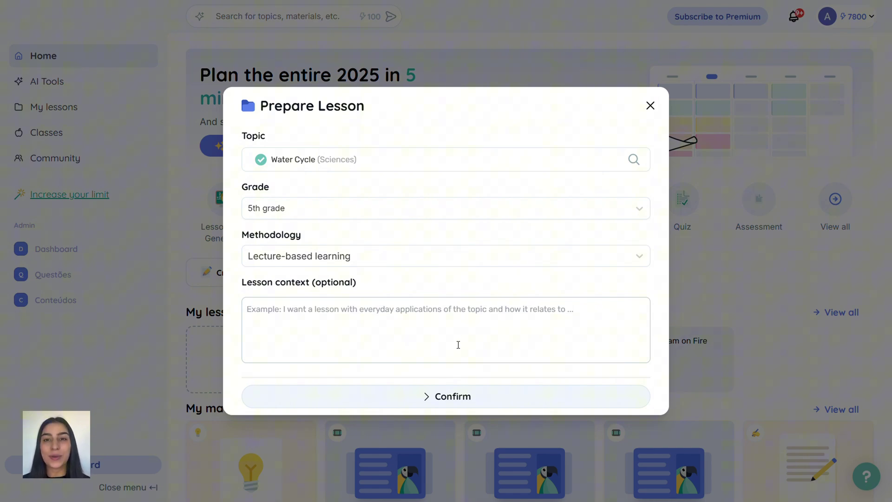
pyautogui.click(456, 396)
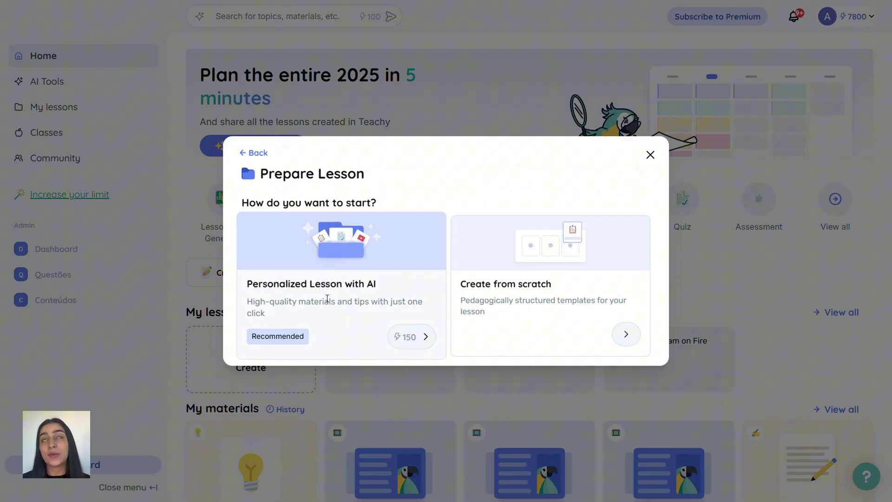
# Generate the Personalized Lesson with AI for 150 credits and scroll through its materials.
pyautogui.click(409, 339)
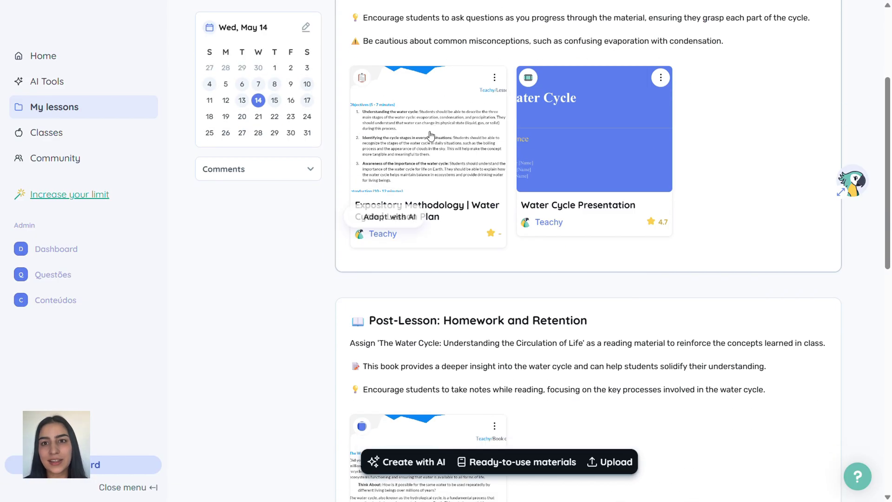
pyautogui.scroll(-2, 386, 199)
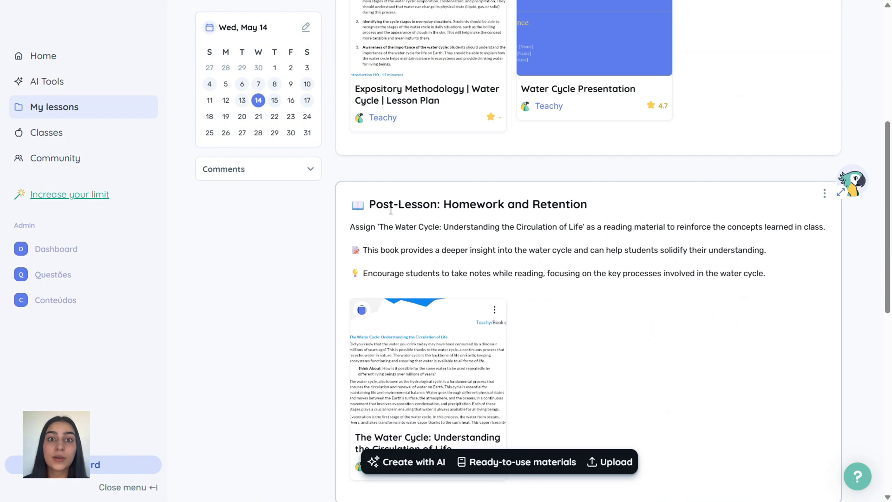
pyautogui.scroll(-6, 554, 212)
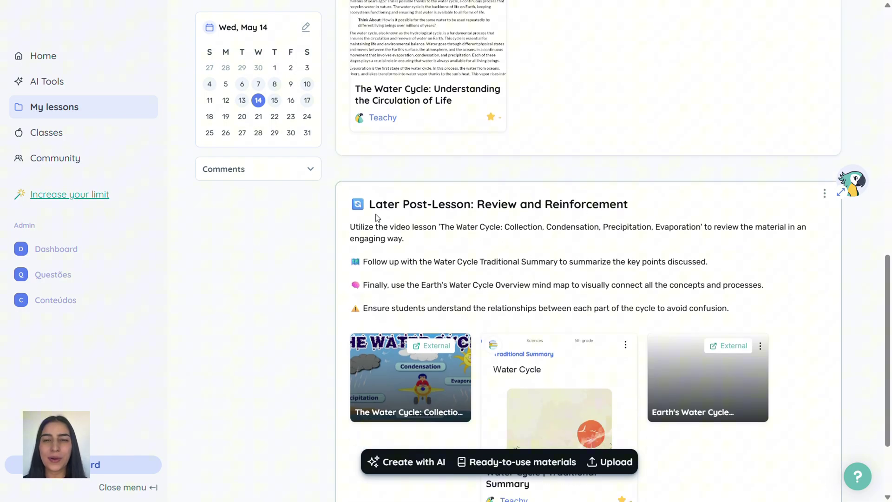
pyautogui.scroll(-2, 414, 202)
pyautogui.scroll(3, 278, 301)
pyautogui.scroll(10, 277, 302)
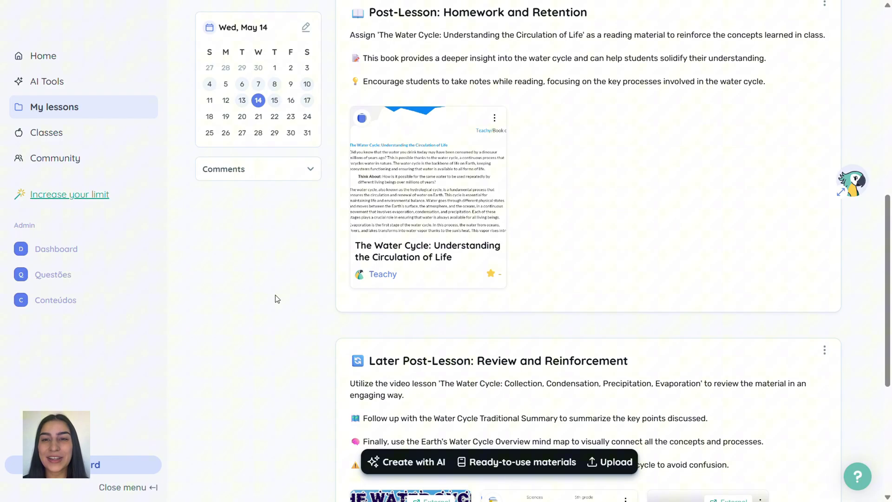
# Preview the Expository Methodology lesson plan, then open the Water Cycle Presentation.
pyautogui.click(418, 298)
pyautogui.scroll(-10, 736, 209)
pyautogui.scroll(6, 735, 210)
pyautogui.press('Escape')
pyautogui.click(627, 277)
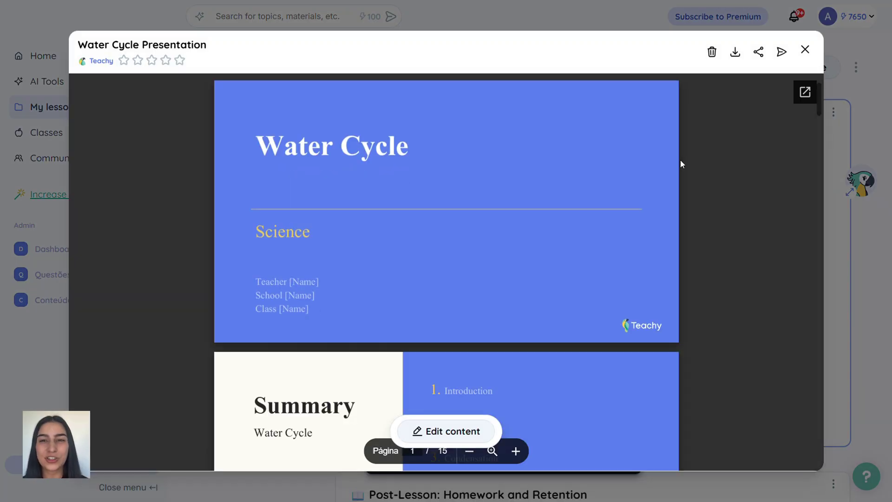
pyautogui.scroll(-15, 682, 163)
# Close the presentation and briefly preview the Expository Methodology lesson plan.
pyautogui.moveTo(816, 249); pyautogui.dragTo(812, 93)
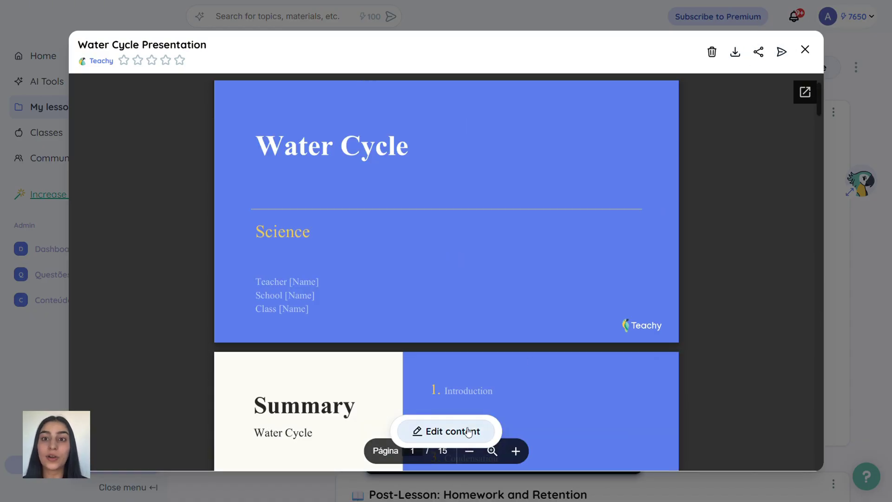
pyautogui.click(805, 50)
pyautogui.click(456, 317)
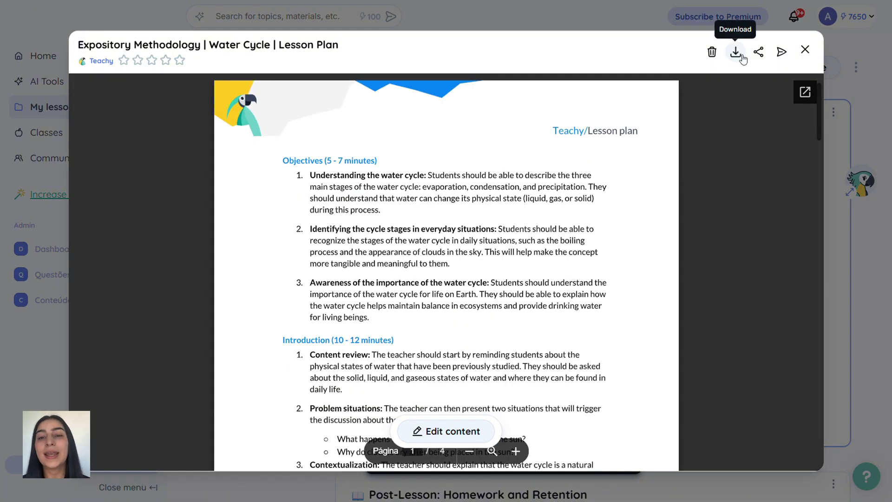
pyautogui.click(806, 49)
# Open the Water Cycle reading book, close it, and scroll back to the top.
pyautogui.scroll(-15, 763, 288)
pyautogui.scroll(7, 259, 282)
pyautogui.click(446, 240)
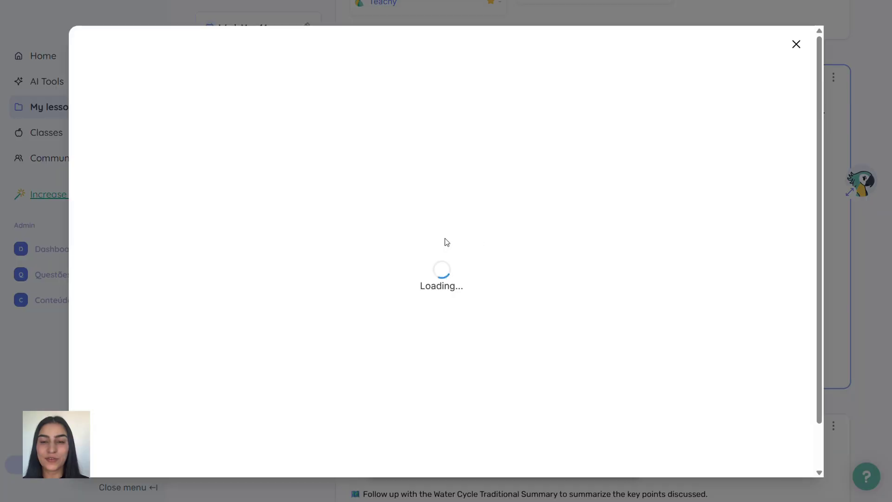
pyautogui.scroll(-5, 664, 215)
pyautogui.click(805, 49)
pyautogui.scroll(5, 273, 308)
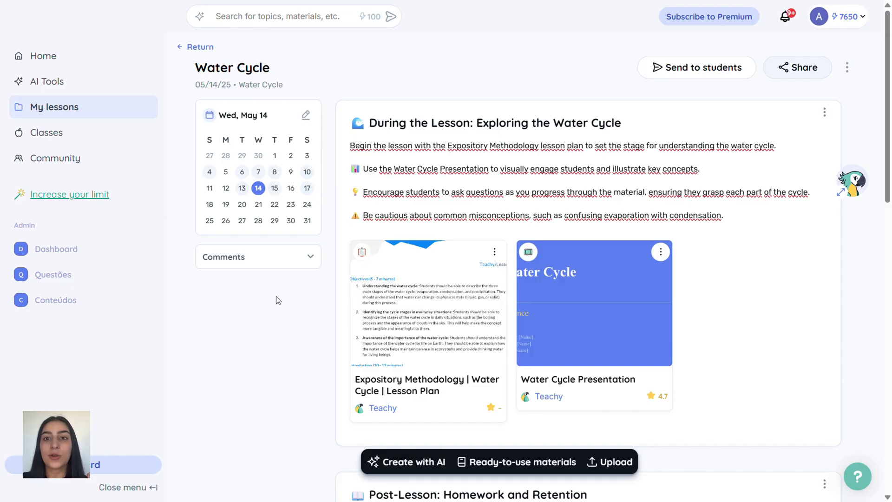
# Generate a Water Cycle Quiz with AI after adjusting the number of questions.
pyautogui.click(409, 462)
pyautogui.click(333, 349)
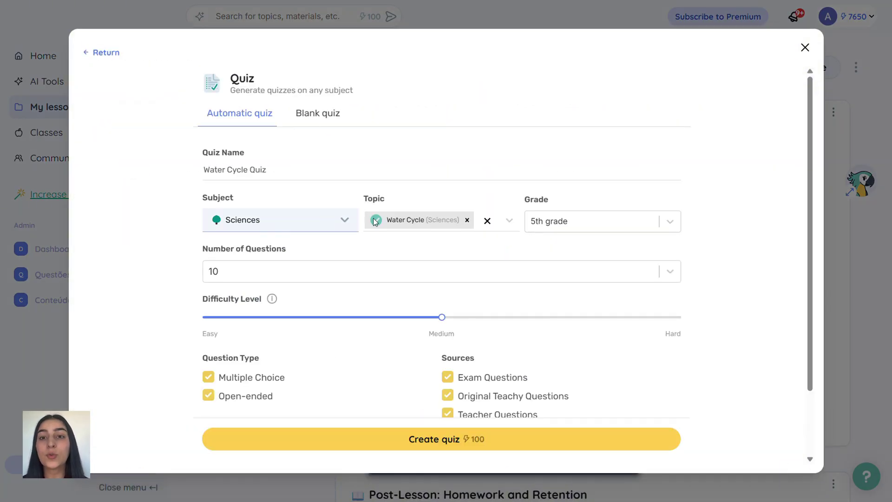
pyautogui.scroll(-2, 682, 206)
pyautogui.click(665, 215)
pyautogui.click(363, 272)
pyautogui.click(493, 434)
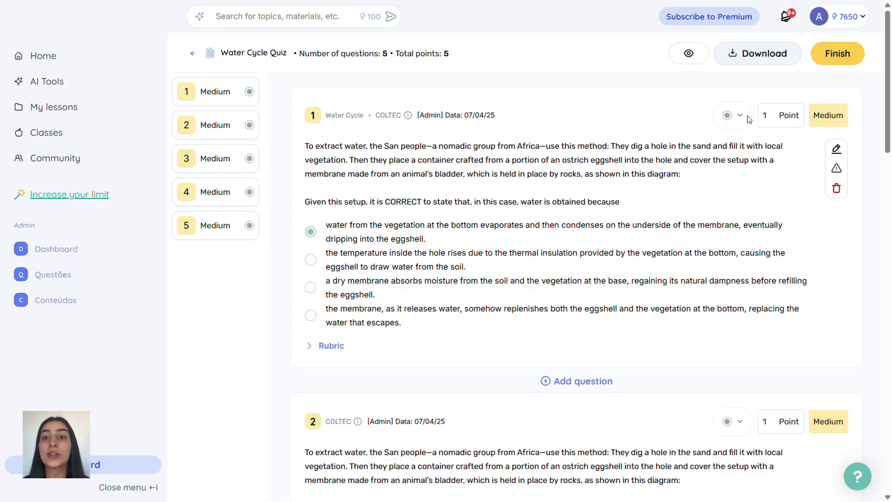
# Keep question 1 multiple choice, delete its second alternative, and add an image upload area.
pyautogui.click(733, 115)
pyautogui.click(720, 187)
pyautogui.click(733, 119)
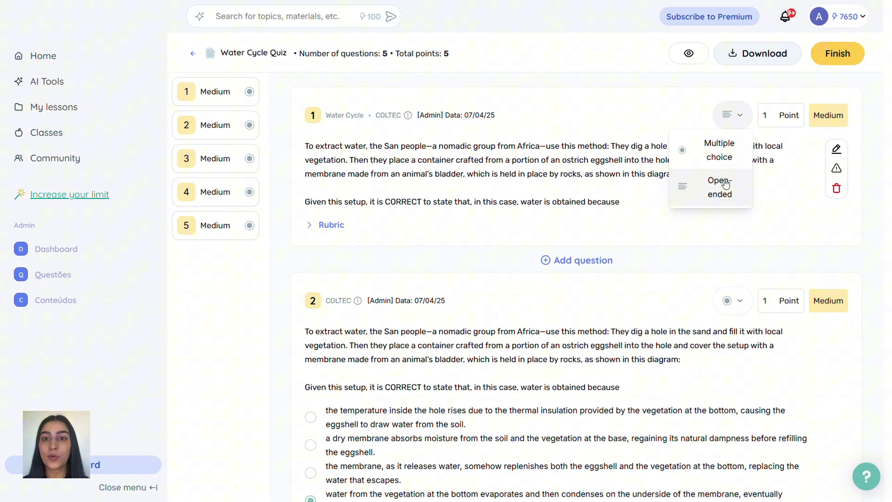
pyautogui.click(725, 153)
pyautogui.click(839, 150)
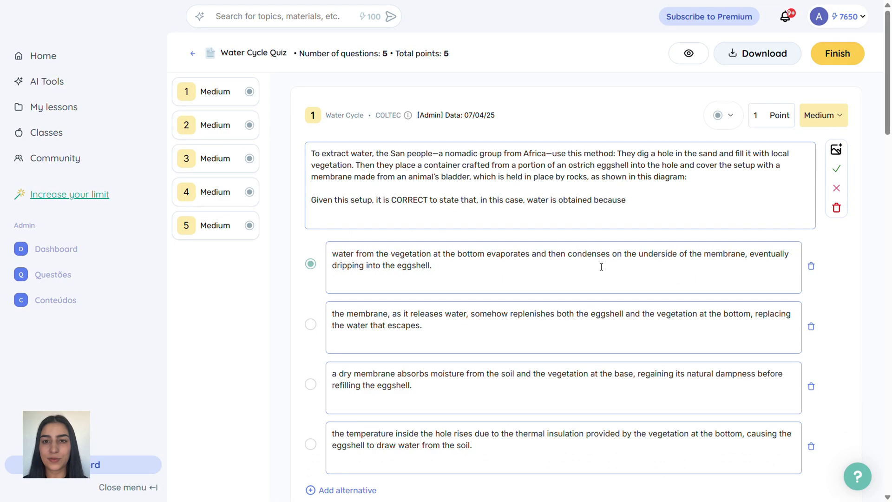
pyautogui.click(811, 326)
pyautogui.click(507, 278)
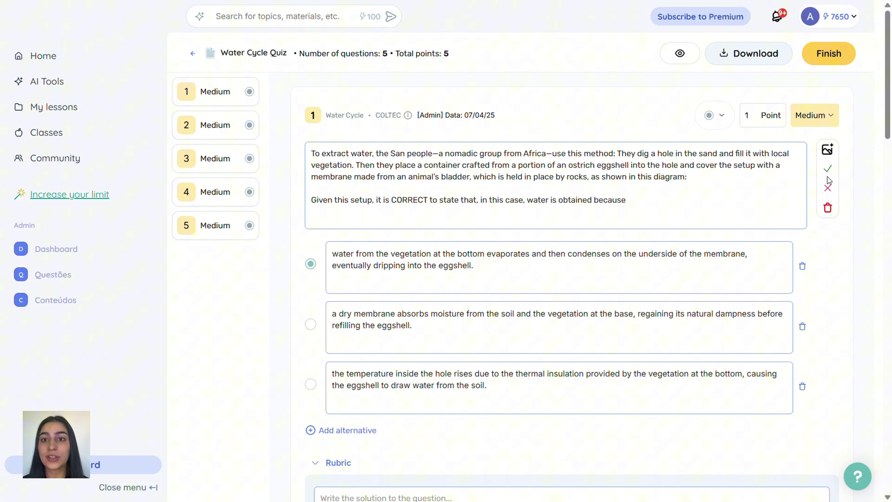
pyautogui.click(827, 150)
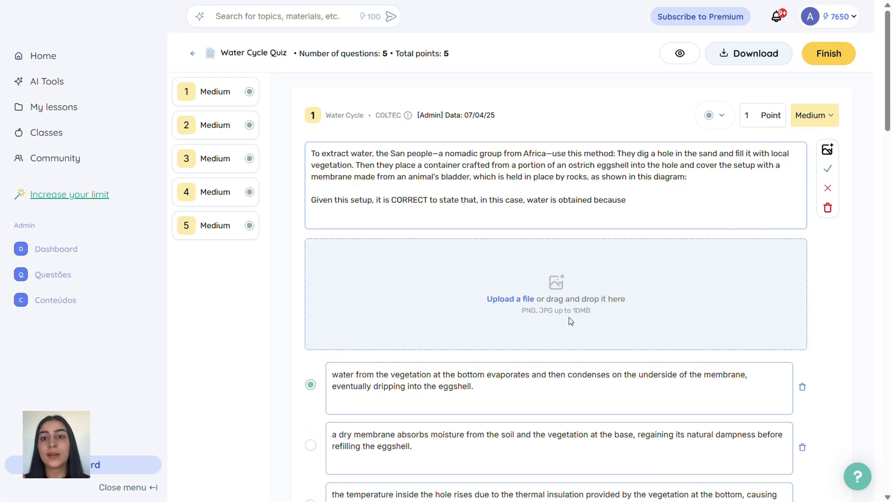
# Make question 1 Very Easy worth 0.5 points and save the quiz to the lesson.
pyautogui.click(836, 124)
pyautogui.click(799, 135)
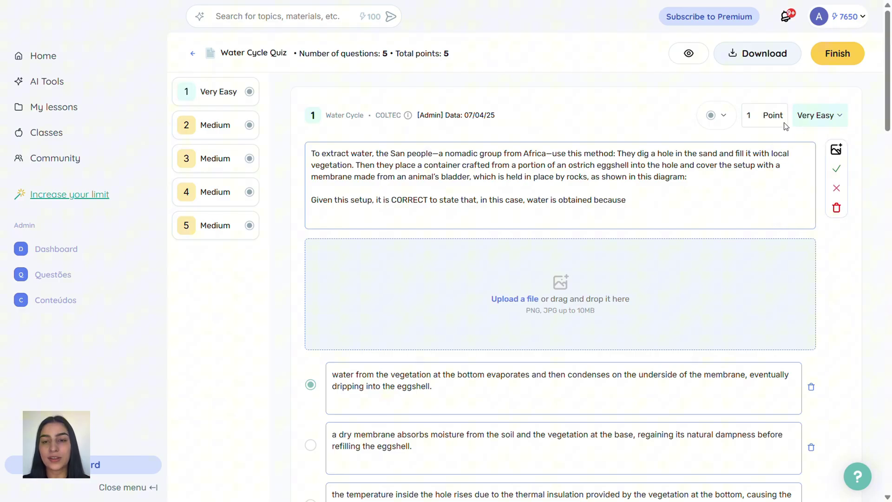
pyautogui.doubleClick(747, 117)
pyautogui.write('0.5')
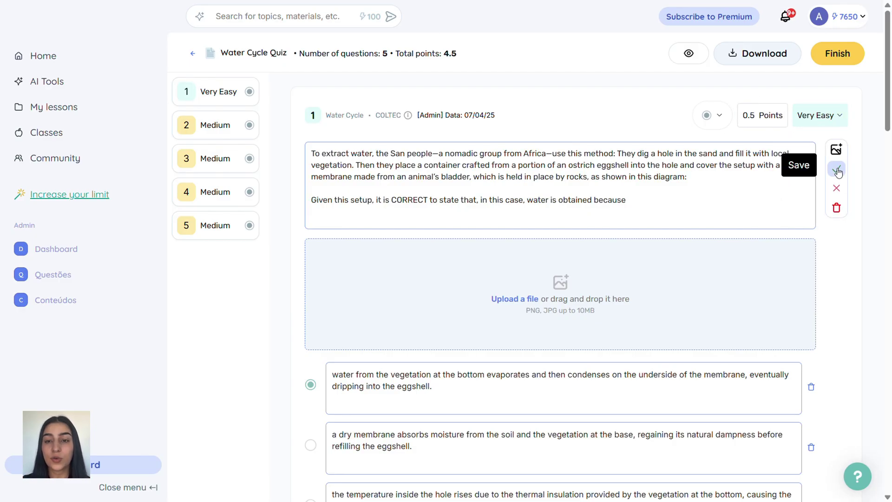
pyautogui.click(836, 168)
# Replace 'Exploring' with 'About' in the During the Lesson heading.
pyautogui.scroll(-4, 536, 326)
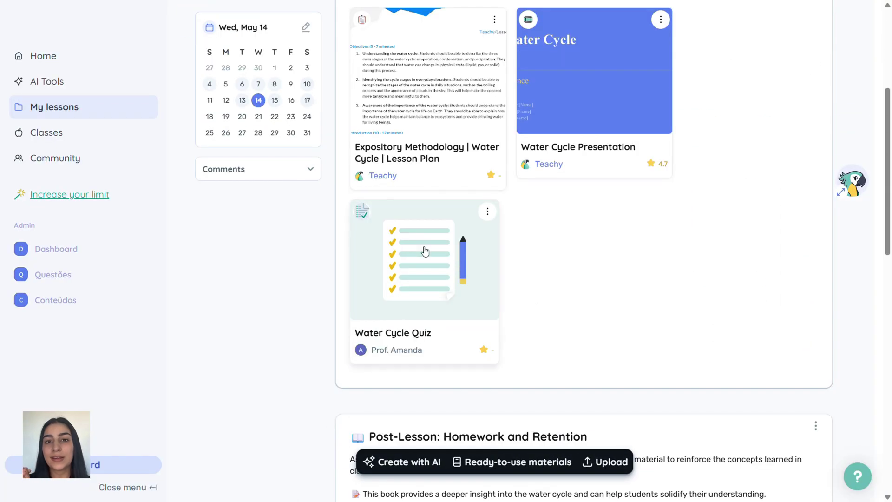
pyautogui.scroll(5, 707, 347)
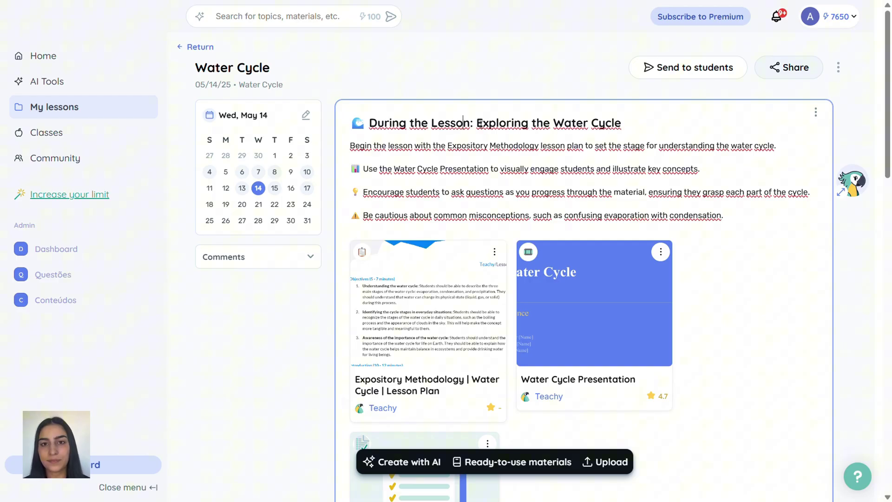
pyautogui.moveTo(476, 123); pyautogui.dragTo(637, 122)
pyautogui.click(475, 124)
pyautogui.moveTo(471, 123); pyautogui.dragTo(586, 134)
pyautogui.moveTo(529, 123); pyautogui.dragTo(477, 124)
pyautogui.write('About')
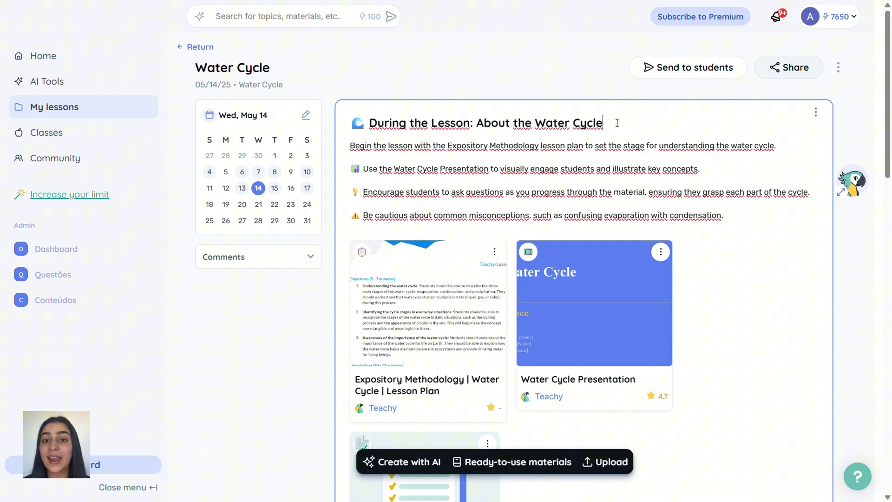
# Append the time '9:00 am' to the end of the heading.
pyautogui.click(617, 123)
pyautogui.write('900 am')
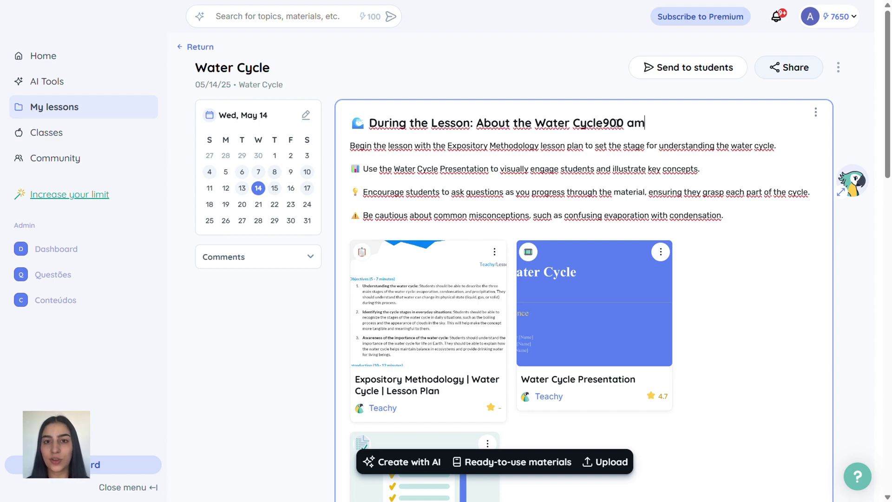
pyautogui.press('BackSpace')
pyautogui.press('Right')
pyautogui.write(':')
pyautogui.moveTo(659, 125); pyautogui.dragTo(605, 123)
pyautogui.click(657, 124)
pyautogui.scroll(-6, 570, 231)
pyautogui.scroll(6, 443, 192)
pyautogui.scroll(-15, 443, 192)
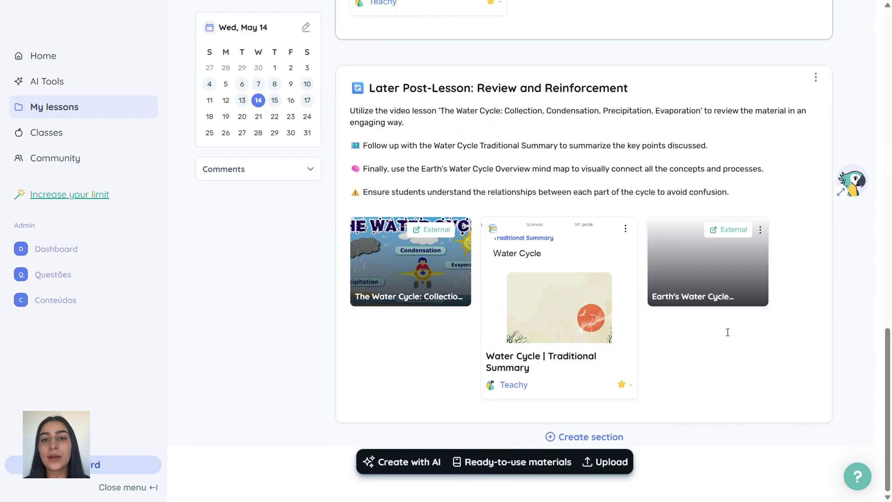
# Generate a Water Cycle mind map with the Mind Map Generator and add it to the lesson.
pyautogui.click(396, 466)
pyautogui.scroll(-15, 667, 227)
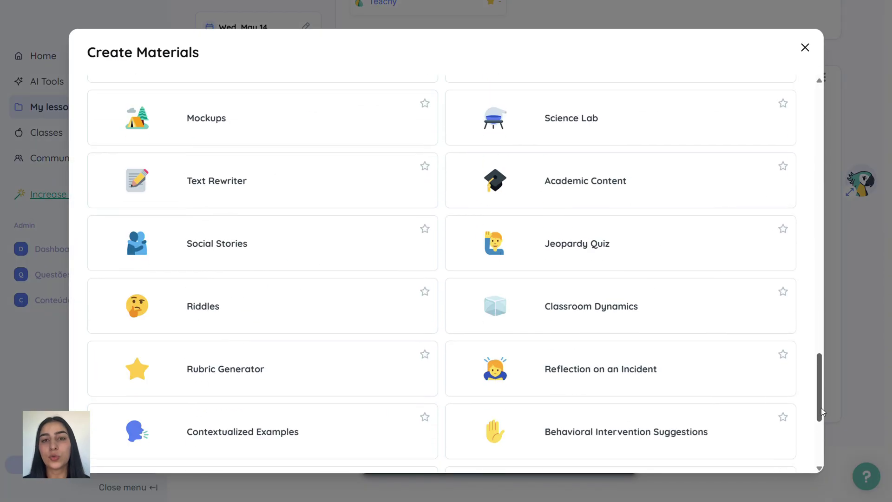
pyautogui.click(744, 86)
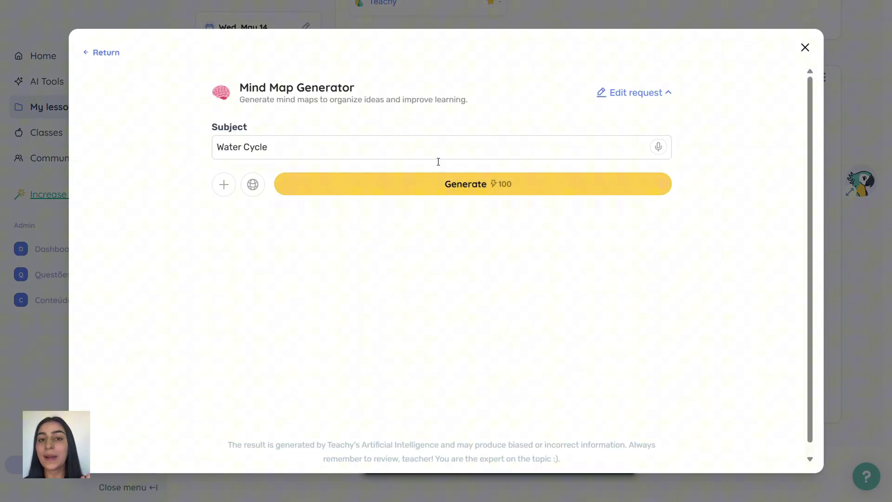
pyautogui.click(508, 187)
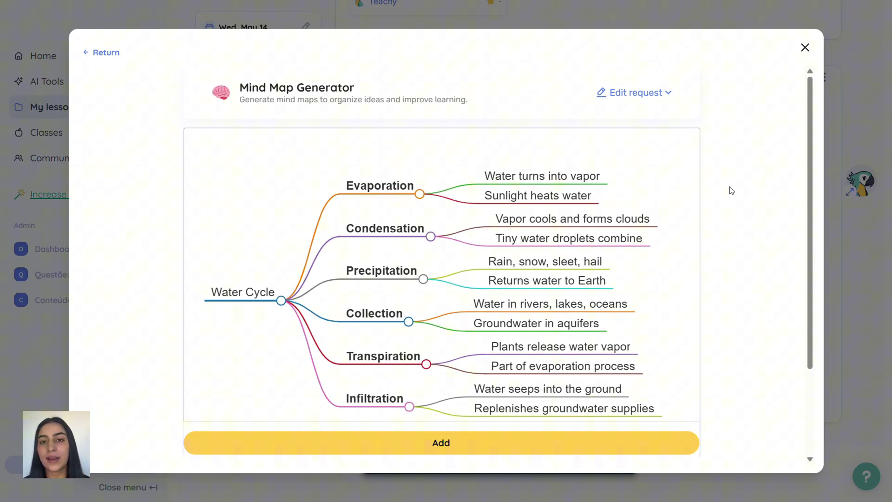
pyautogui.scroll(-3, 802, 255)
pyautogui.scroll(1, 428, 448)
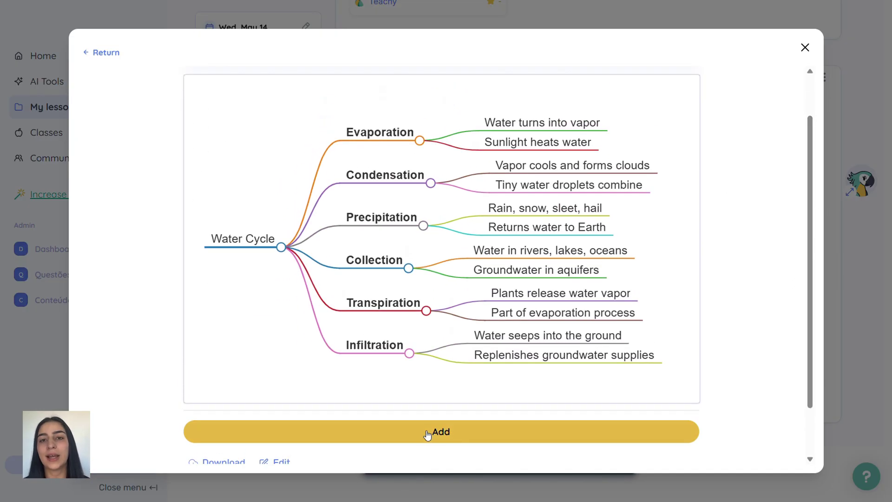
pyautogui.click(428, 433)
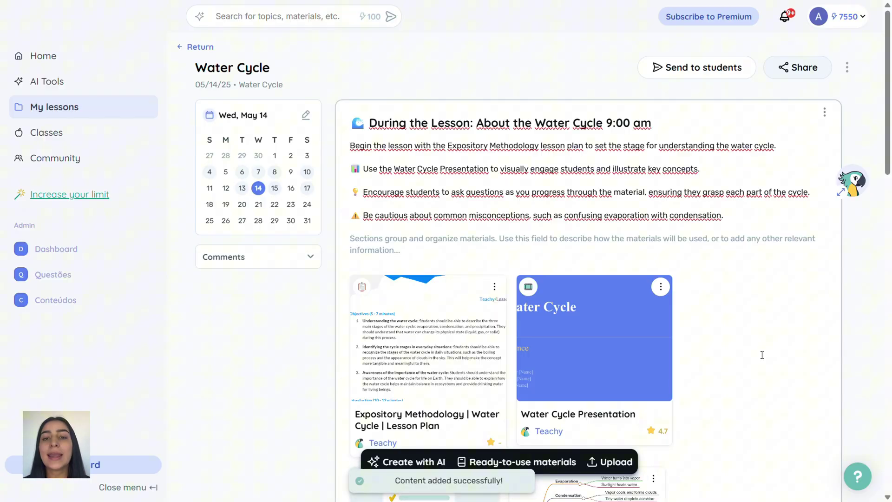
# Preview the new Water Cycle mind map card, then close the preview.
pyautogui.scroll(-10, 787, 315)
pyautogui.scroll(2, 643, 168)
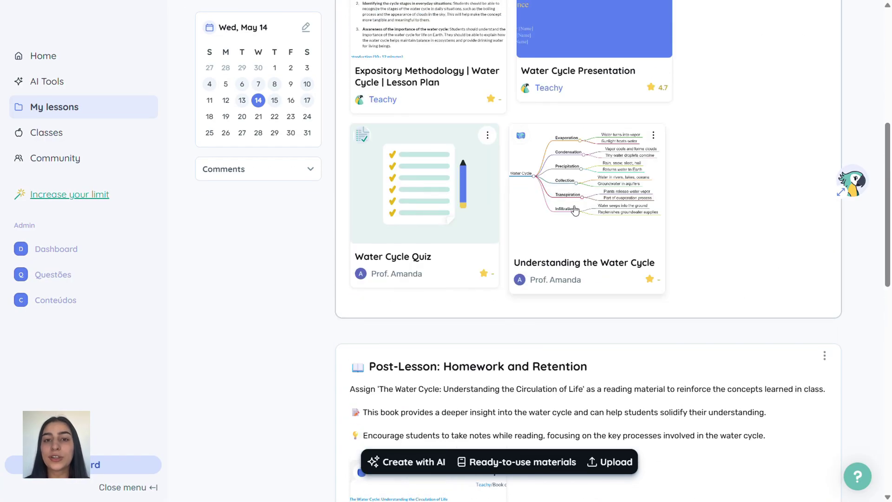
pyautogui.click(575, 190)
pyautogui.click(804, 48)
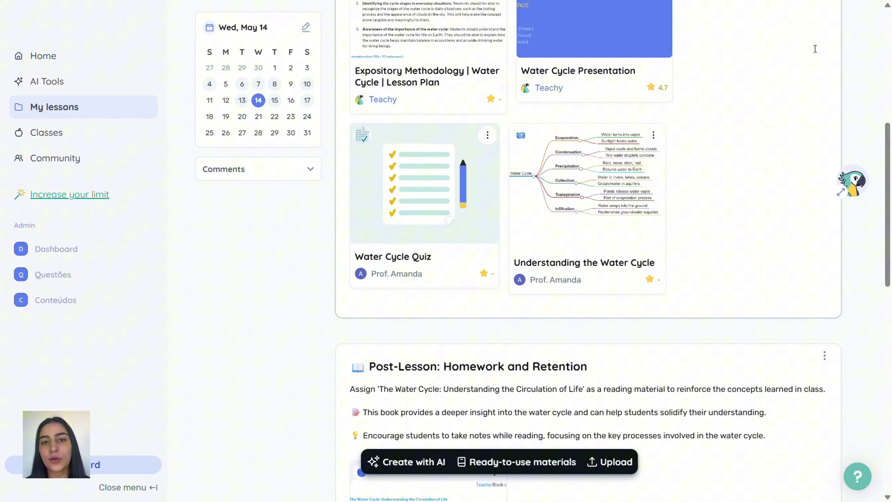
# Open the ready-to-use materials library showing existing Water Cycle materials.
pyautogui.scroll(-9, 815, 48)
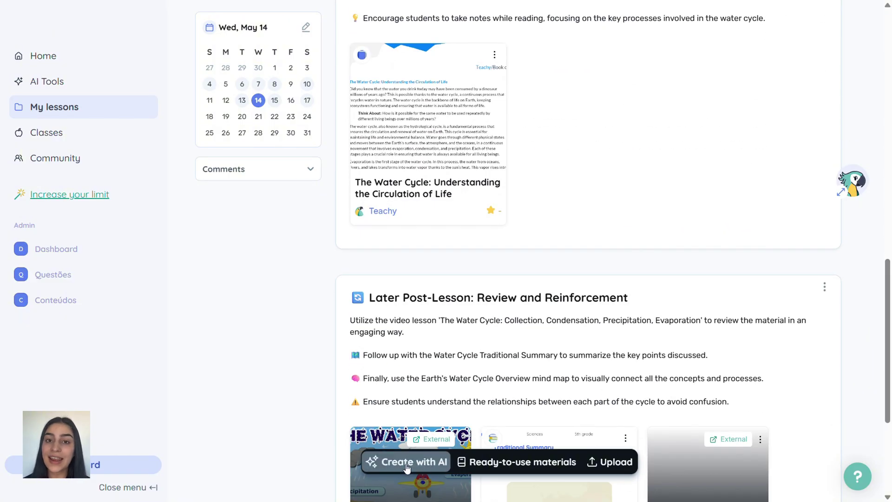
pyautogui.click(530, 463)
pyautogui.moveTo(738, 88); pyautogui.dragTo(667, 83)
# Browse the Material Type, Subject, More filters and thematic axis options in the library.
pyautogui.click(558, 68)
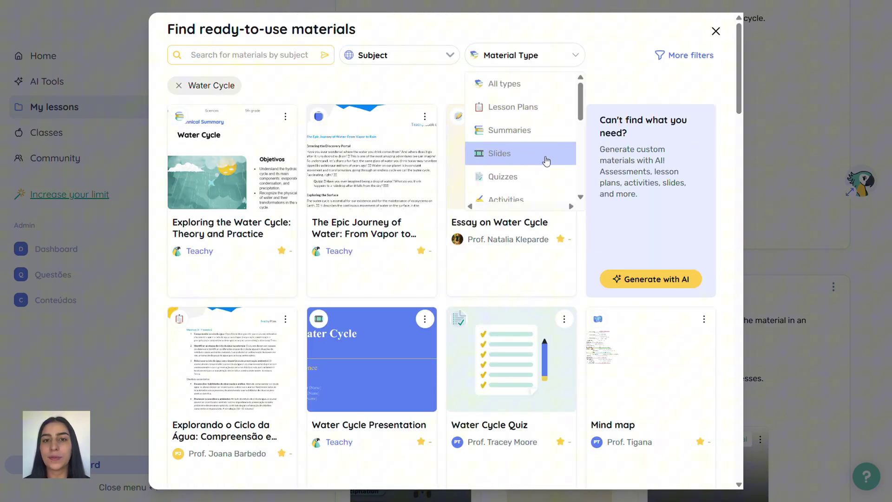
pyautogui.click(449, 55)
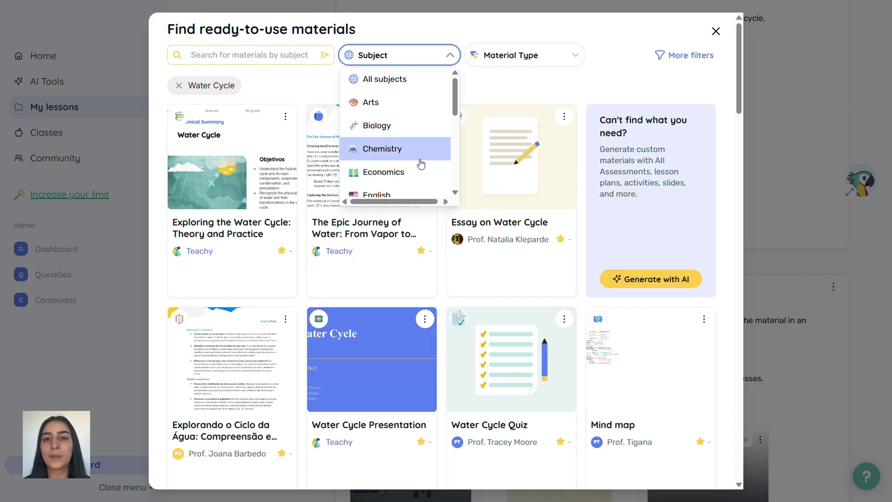
pyautogui.click(697, 58)
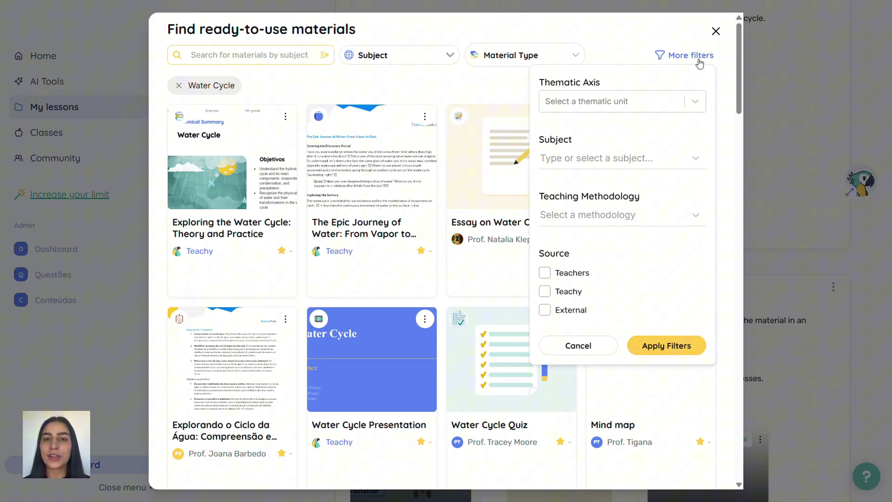
pyautogui.click(695, 100)
pyautogui.click(695, 101)
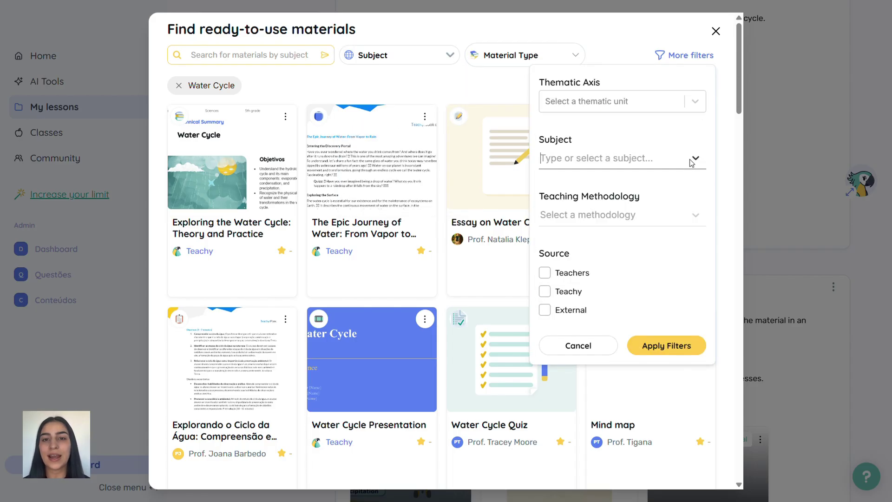
# Close the library without adding anything and edit the lesson date, 05/14/2025.
pyautogui.press('Escape')
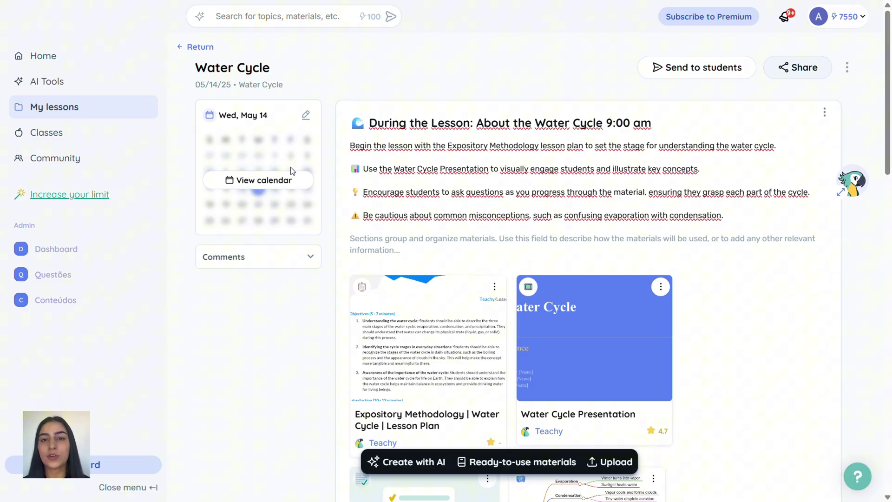
pyautogui.click(306, 115)
pyautogui.click(382, 277)
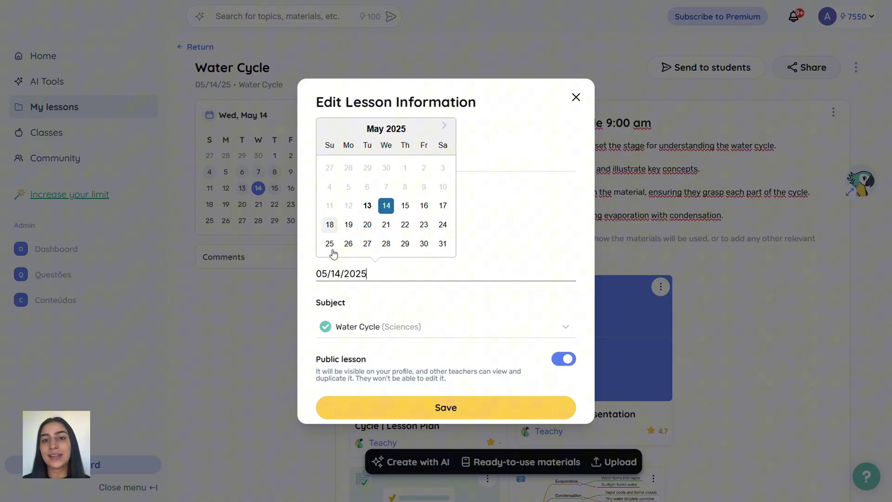
# Save the lesson details and open the 14 May Water Cycle event from the monthly calendar.
pyautogui.click(448, 408)
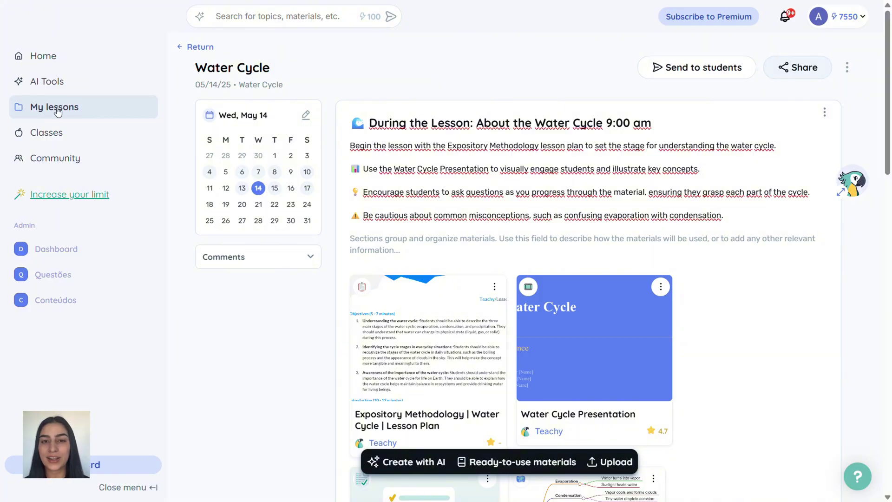
pyautogui.click(91, 113)
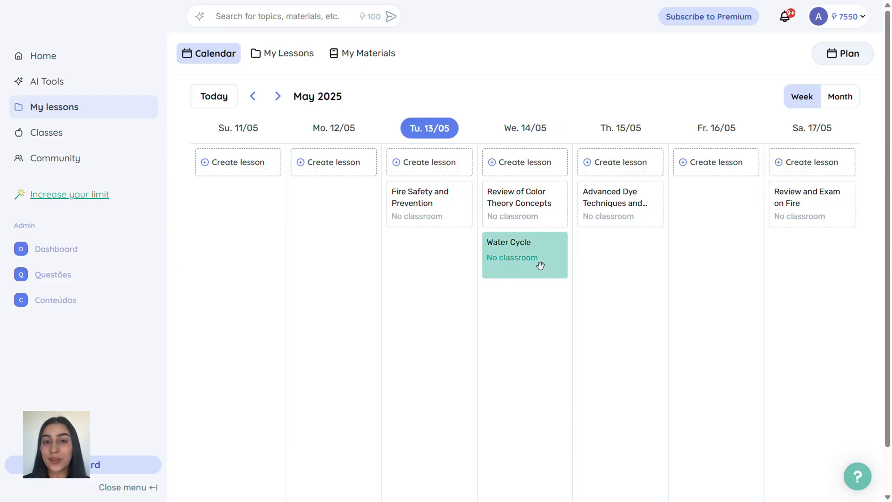
pyautogui.click(840, 98)
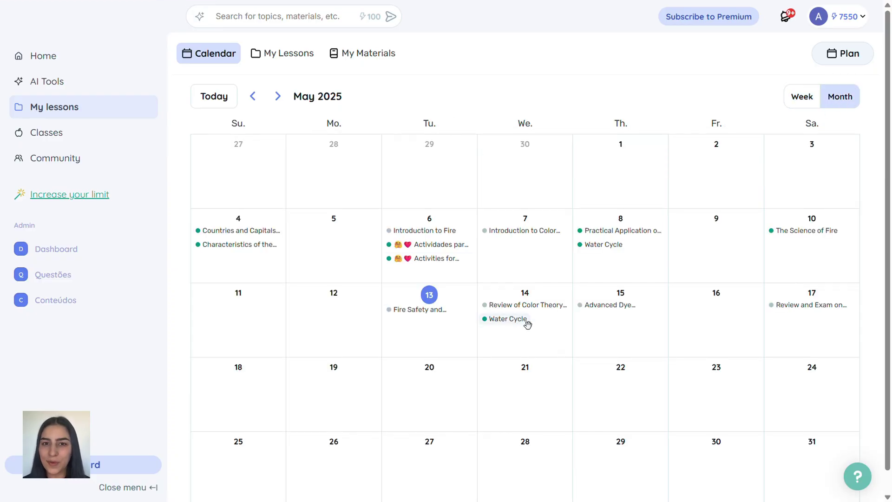
pyautogui.click(502, 324)
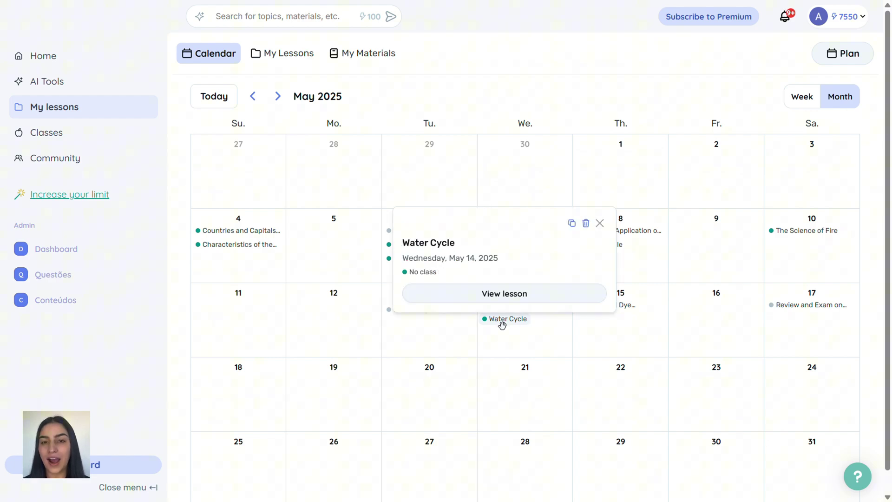
pyautogui.click(479, 295)
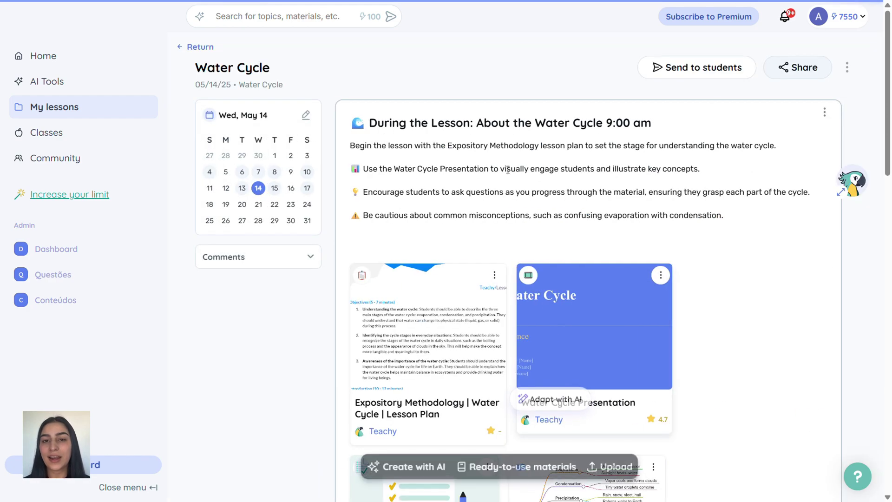
# Browse calendar weeks back to April and forward to 11–17 May, check My Materials, then return to Calendar.
pyautogui.click(103, 112)
pyautogui.click(278, 97)
pyautogui.click(253, 96)
pyautogui.click(253, 96)
pyautogui.click(252, 96)
pyautogui.click(279, 97)
pyautogui.click(279, 96)
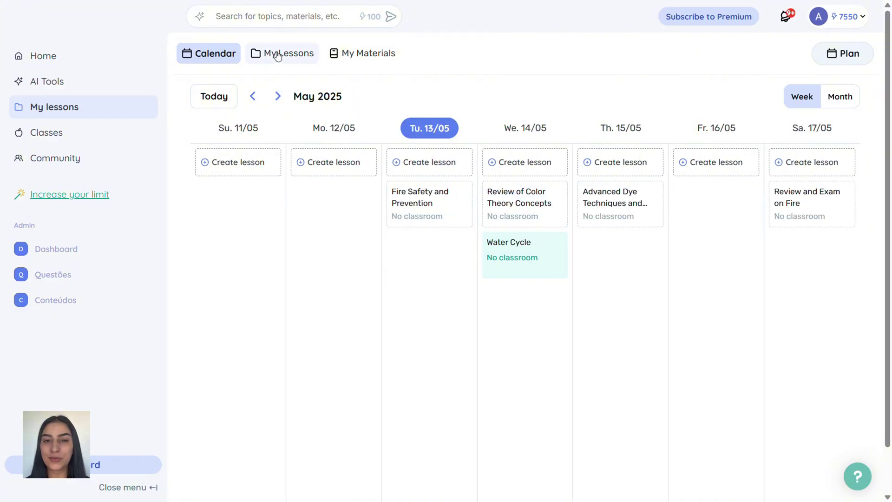
pyautogui.click(367, 55)
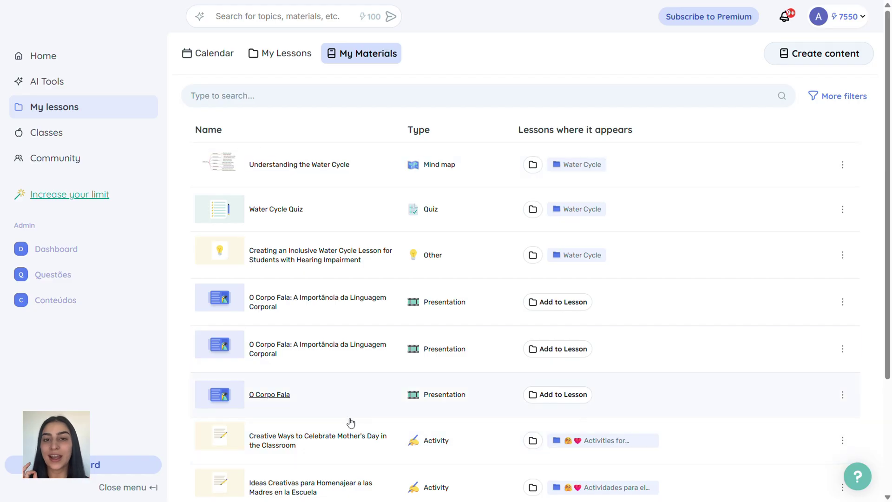
pyautogui.click(222, 52)
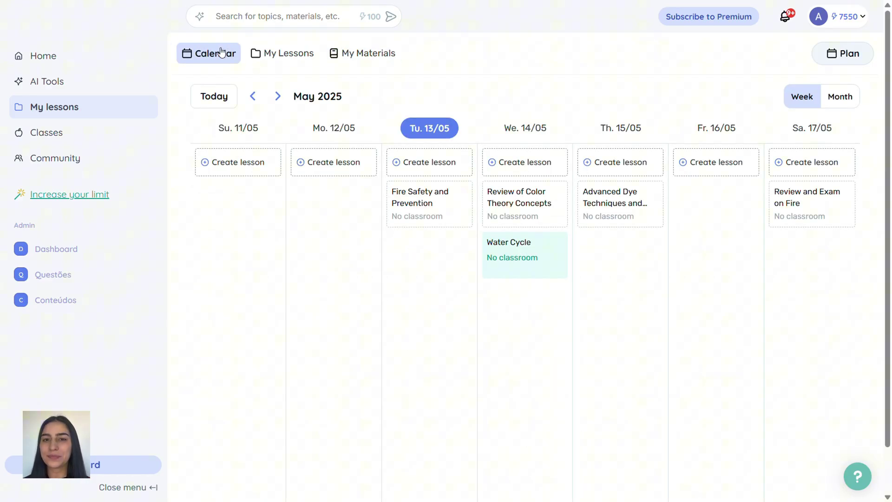
# Open the Lesson Plan Generator from the AI tools and enter the primary colors topic.
pyautogui.click(62, 56)
pyautogui.click(835, 199)
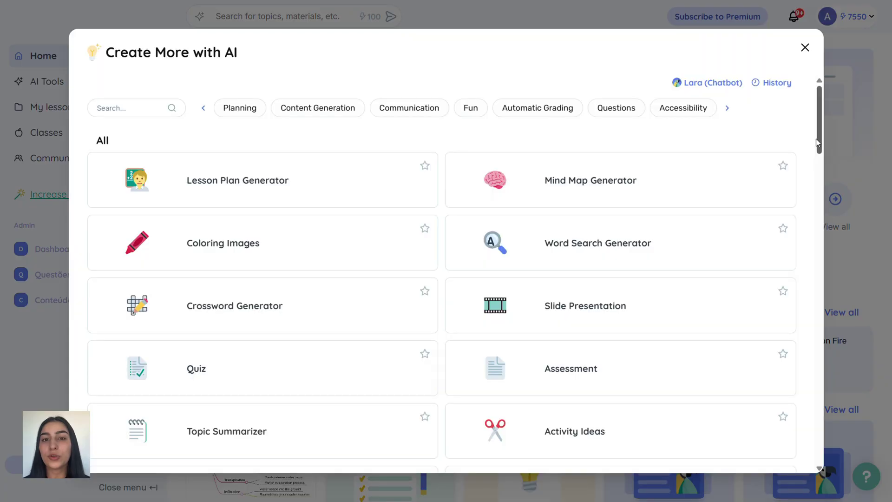
pyautogui.click(305, 177)
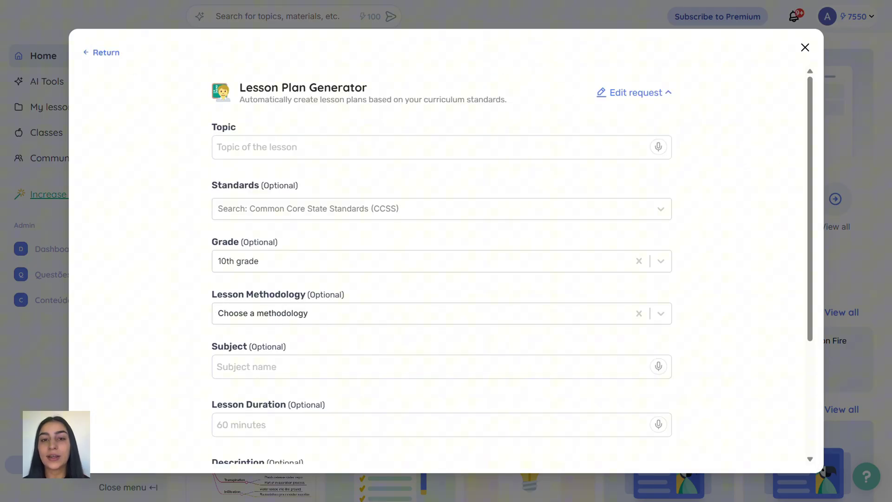
pyautogui.click(518, 156)
pyautogui.write('Primary colors')
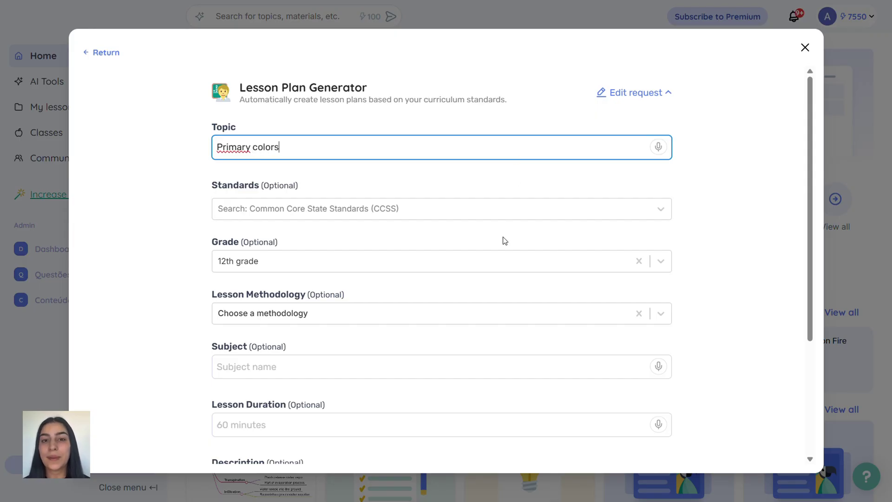
# Choose Practical learning, describe the class as having one student with autism, and generate the plan.
pyautogui.scroll(-3, 505, 240)
pyautogui.click(512, 197)
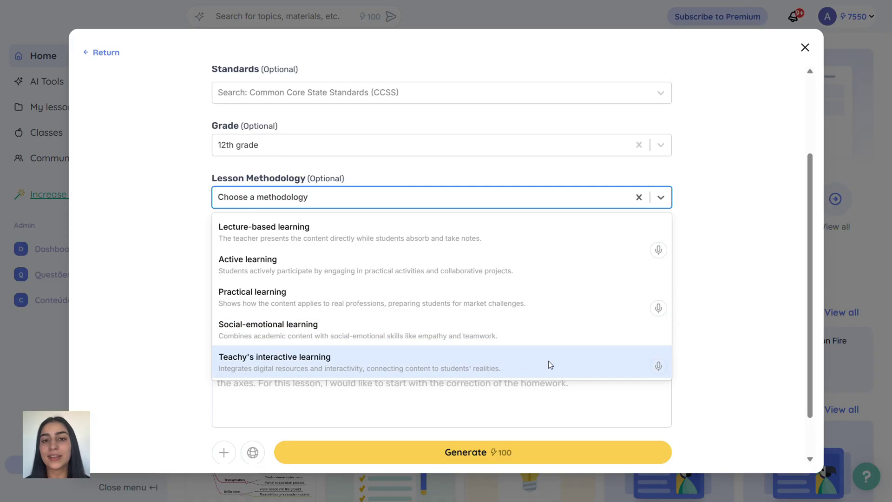
pyautogui.scroll(-1, 548, 361)
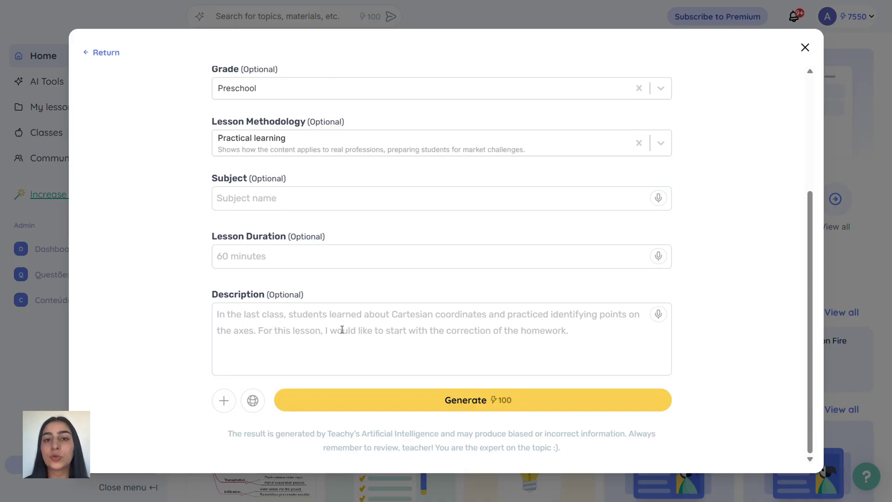
pyautogui.click(209, 309)
pyautogui.write("Children's class with one student who has autism.")
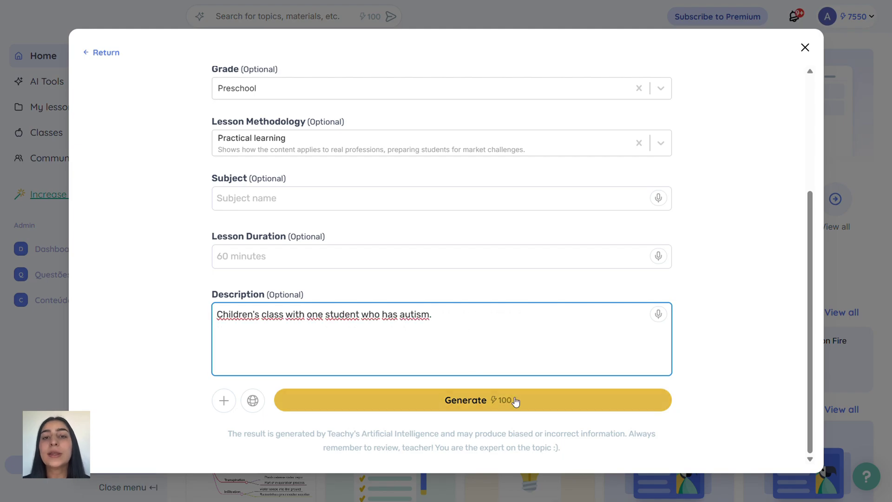
pyautogui.click(511, 401)
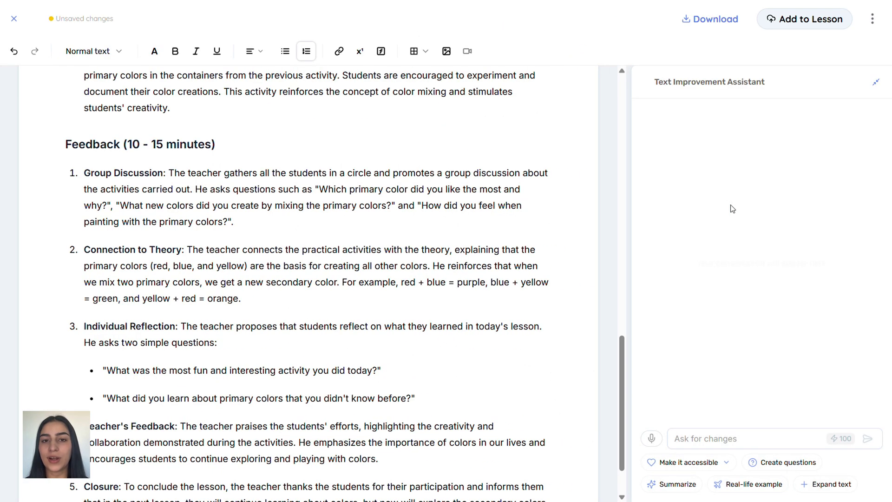
# Review the generated plan and send the assistant the request 'Develop better the activity 3'.
pyautogui.scroll(-2, 618, 400)
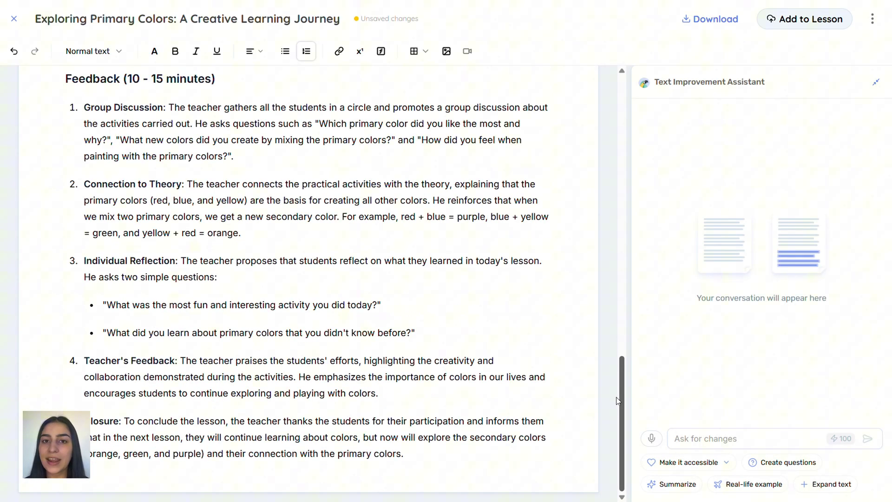
pyautogui.moveTo(618, 401); pyautogui.dragTo(631, 79)
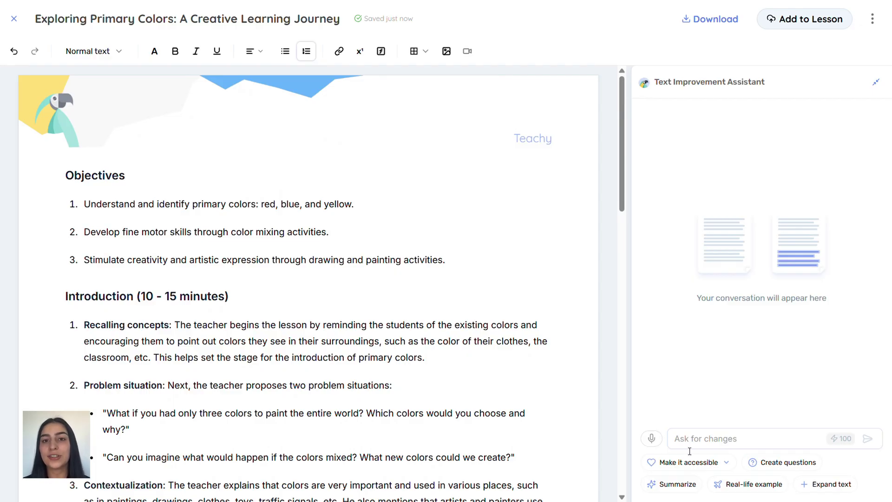
pyautogui.click(743, 444)
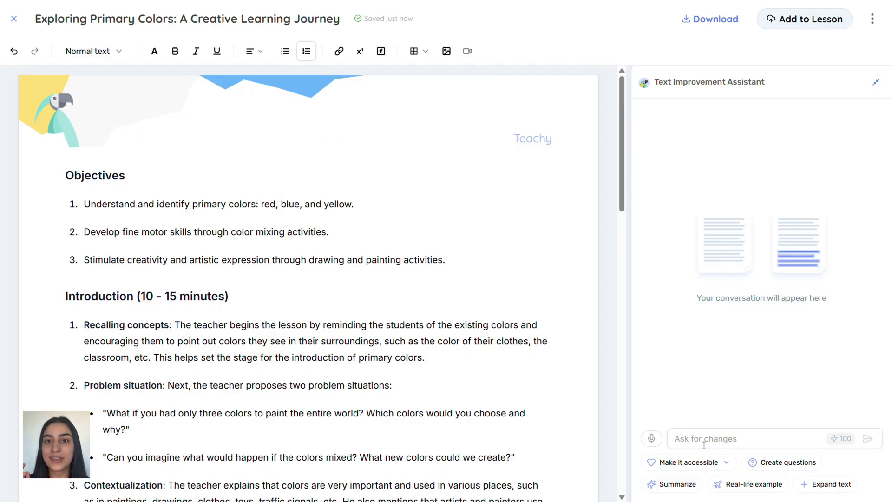
pyautogui.click(719, 440)
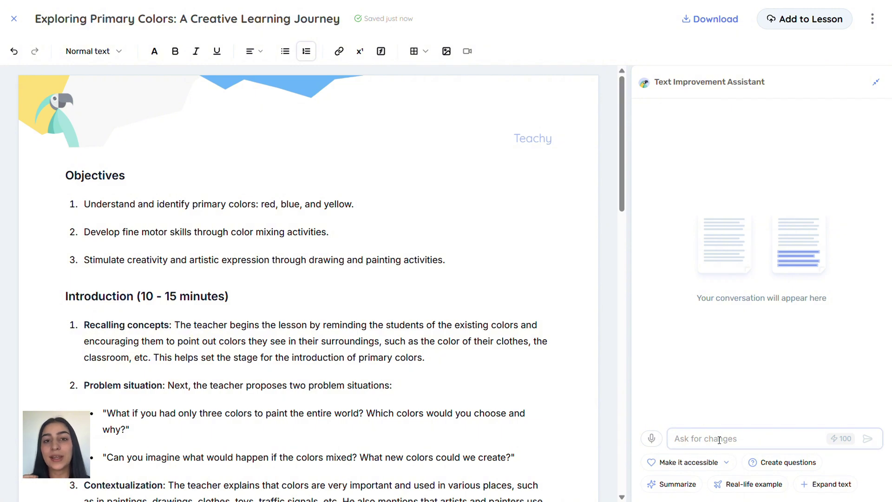
pyautogui.write('Develop better the')
pyautogui.scroll(-10, 345, 365)
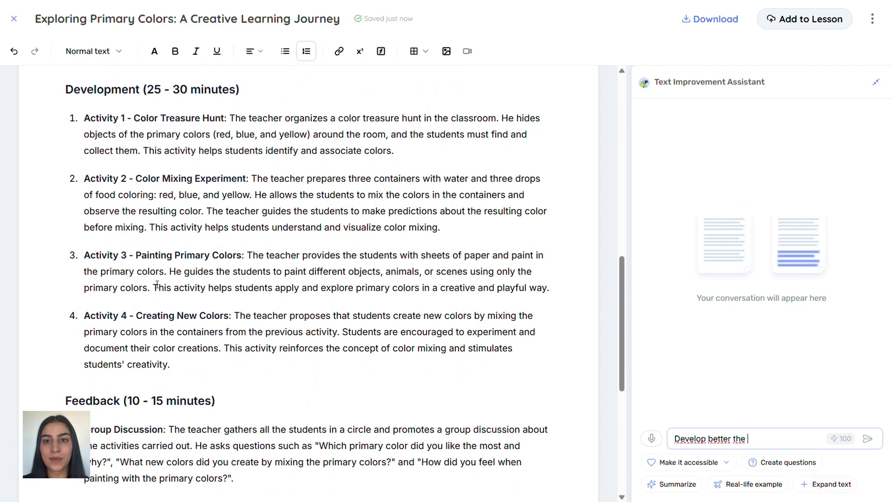
pyautogui.write('activity 3')
pyautogui.click(868, 439)
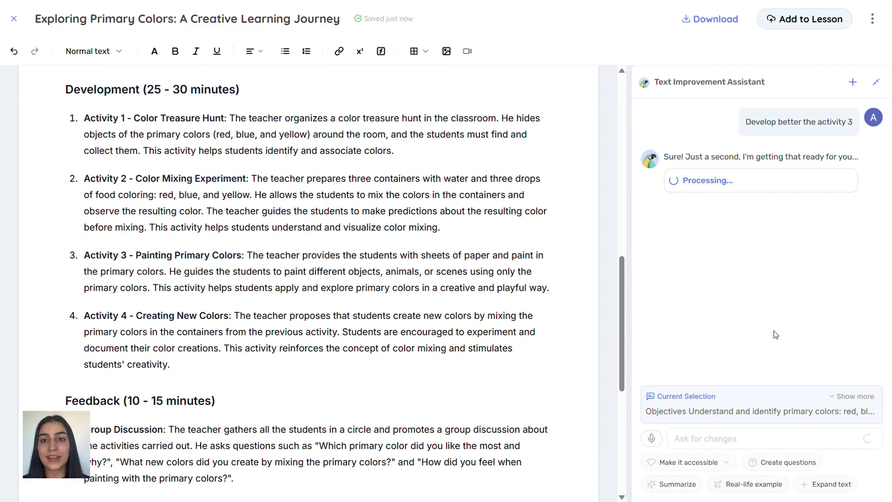
# Add the lesson plan to a new lesson after looking at the existing-lesson option.
pyautogui.click(826, 23)
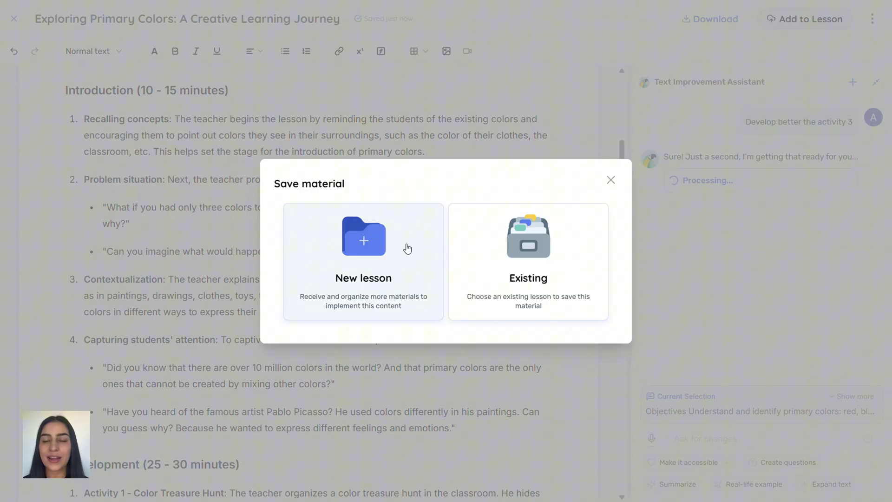
pyautogui.click(561, 250)
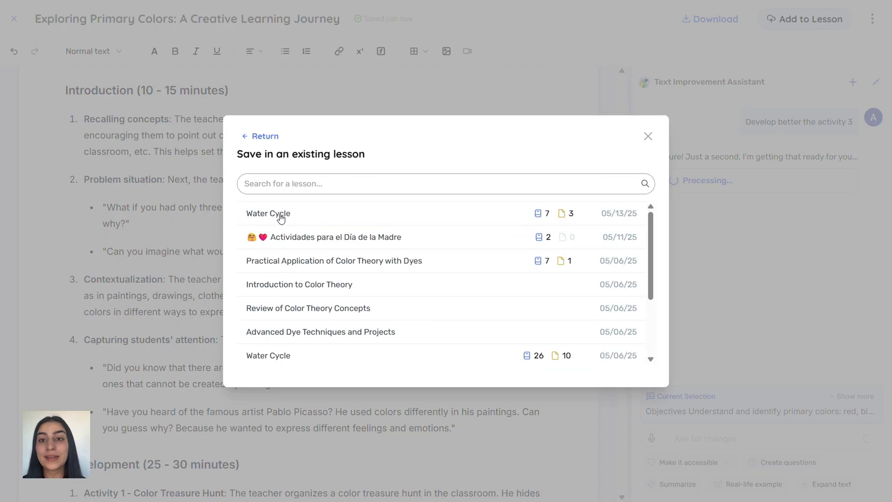
pyautogui.click(271, 138)
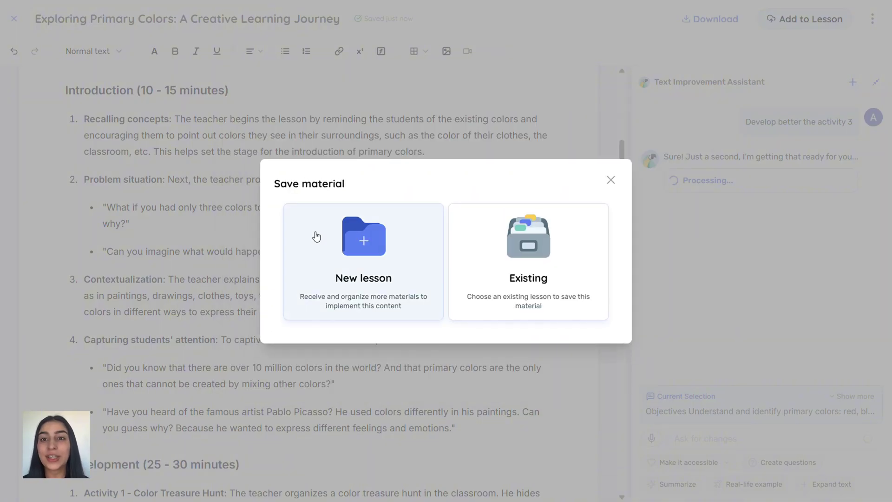
pyautogui.click(401, 251)
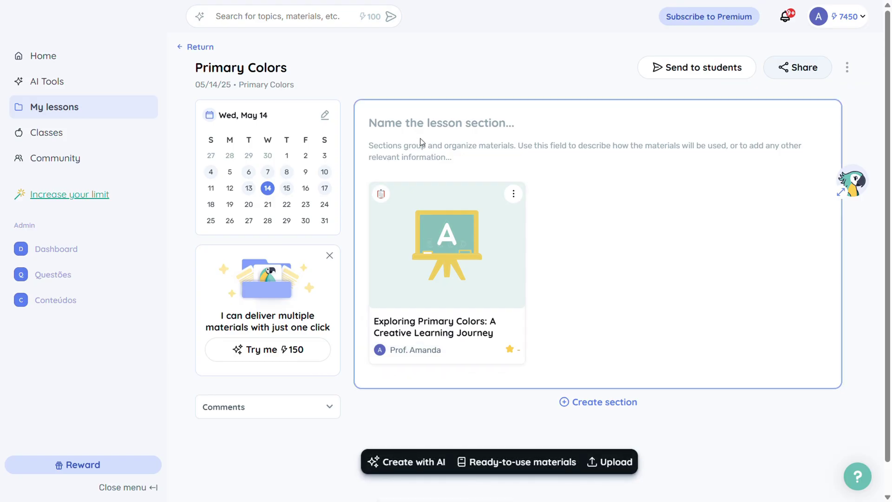
# Name the section 'During the class' with the note '- Remember bringing painting', then go home.
pyautogui.write('During the class')
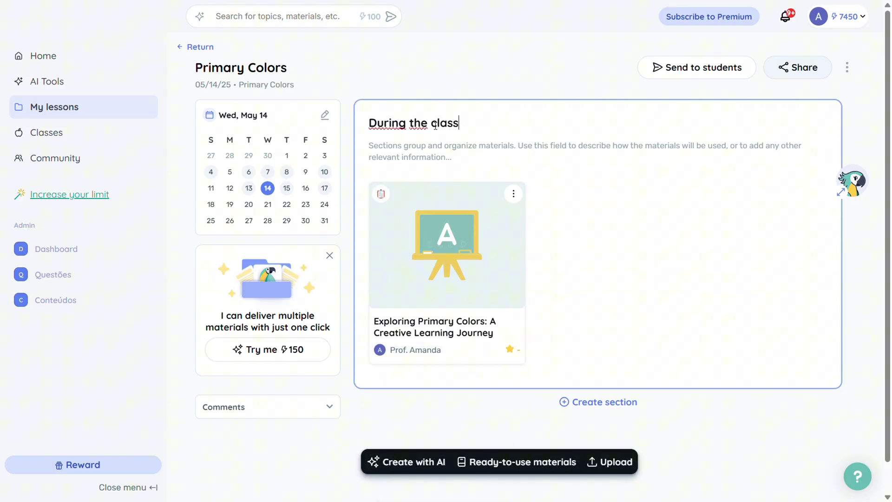
pyautogui.click(443, 152)
pyautogui.write('- Remember bringing ')
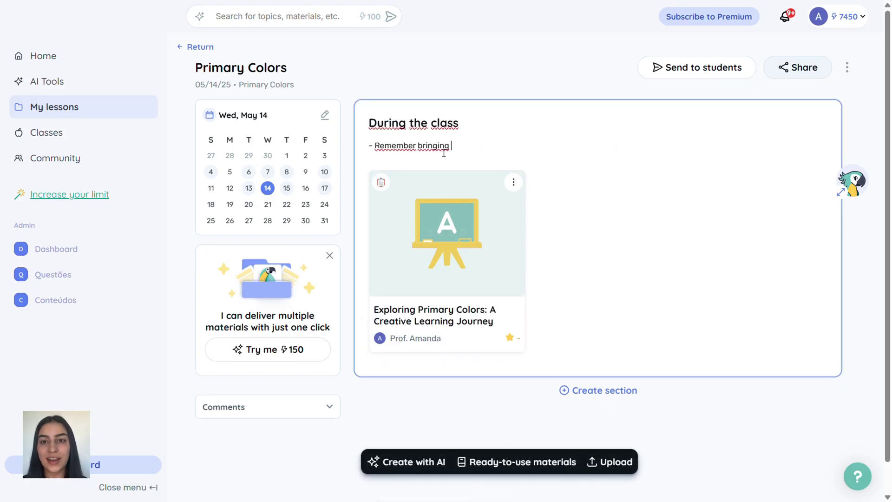
pyautogui.write('painting')
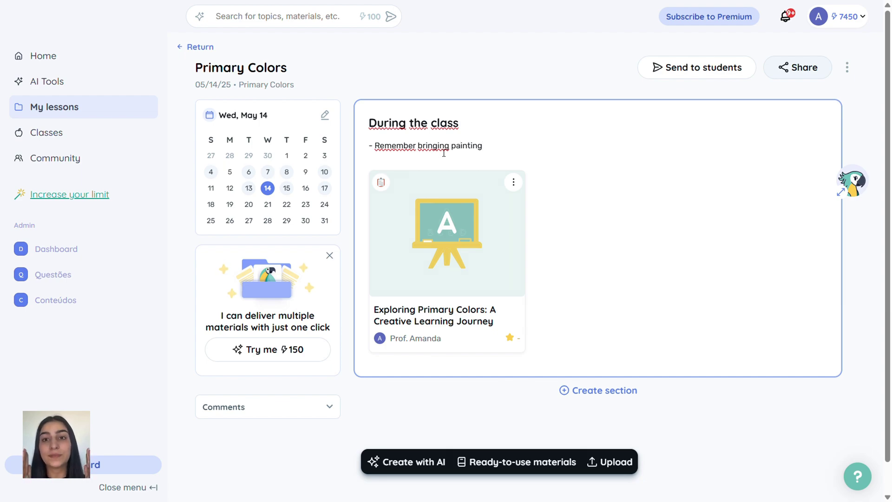
pyautogui.click(69, 56)
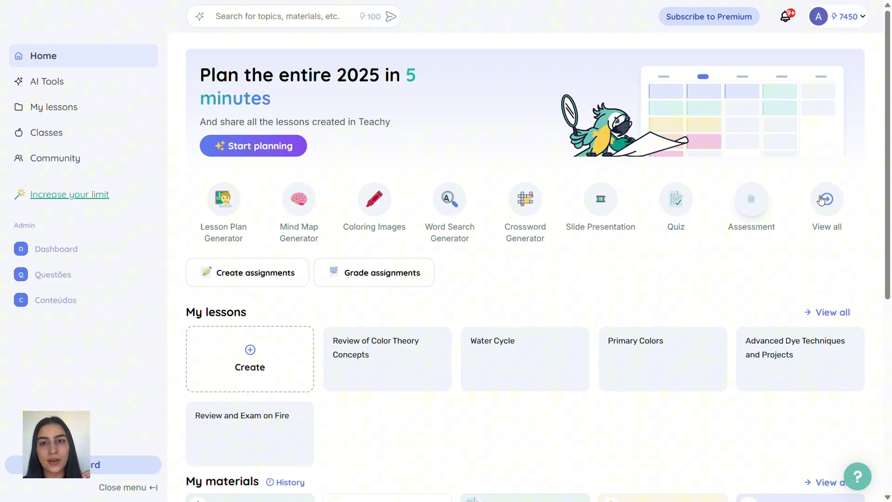
pyautogui.click(822, 199)
pyautogui.moveTo(825, 153); pyautogui.dragTo(822, 446)
pyautogui.click(871, 289)
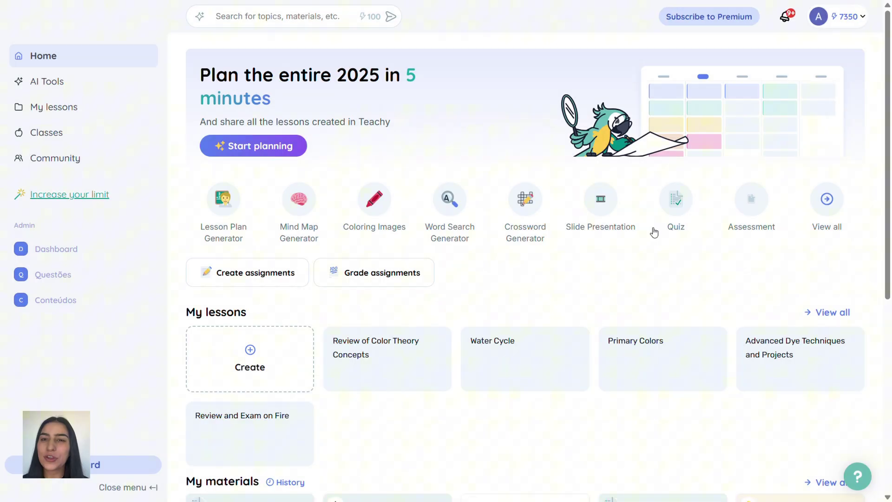
pyautogui.click(380, 278)
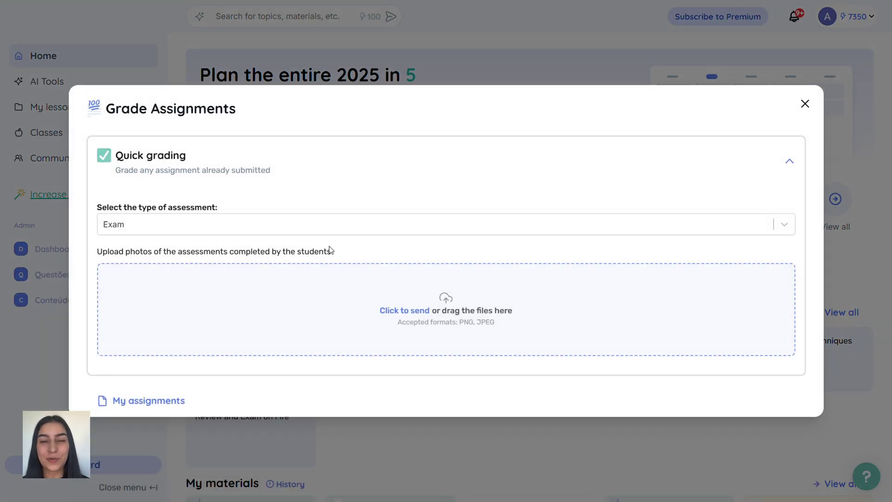
pyautogui.click(217, 223)
pyautogui.click(184, 277)
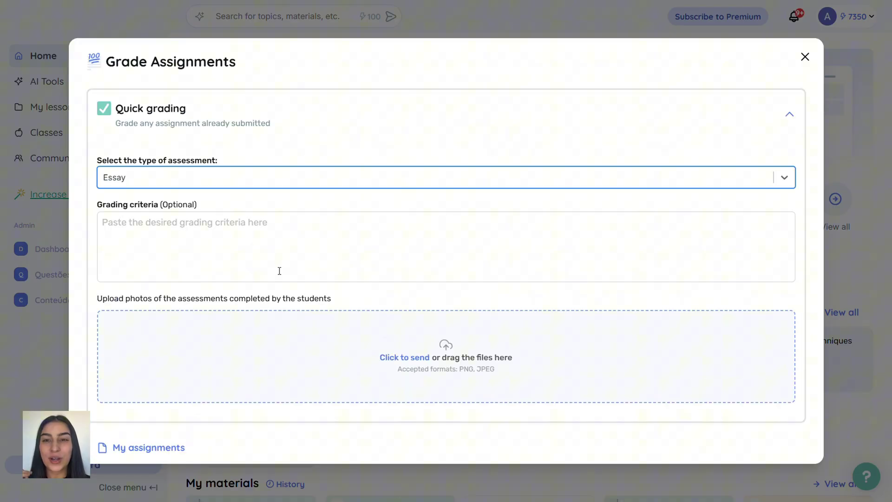
pyautogui.click(115, 227)
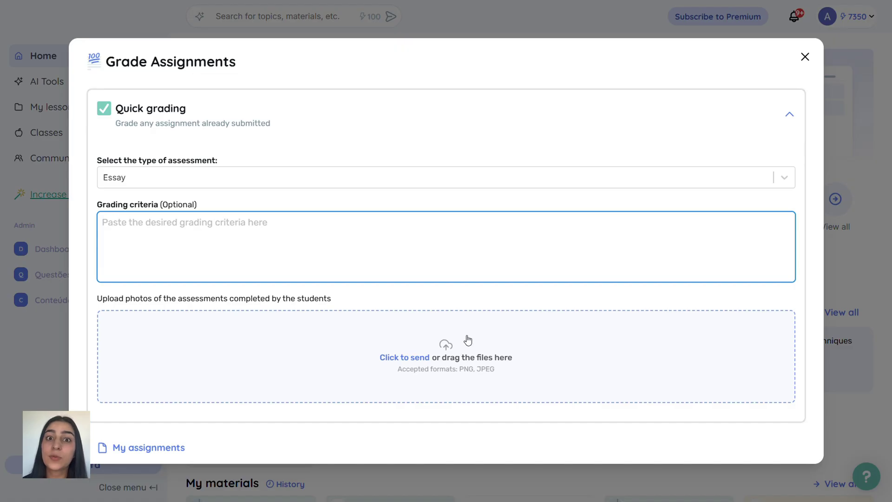
pyautogui.press('Escape')
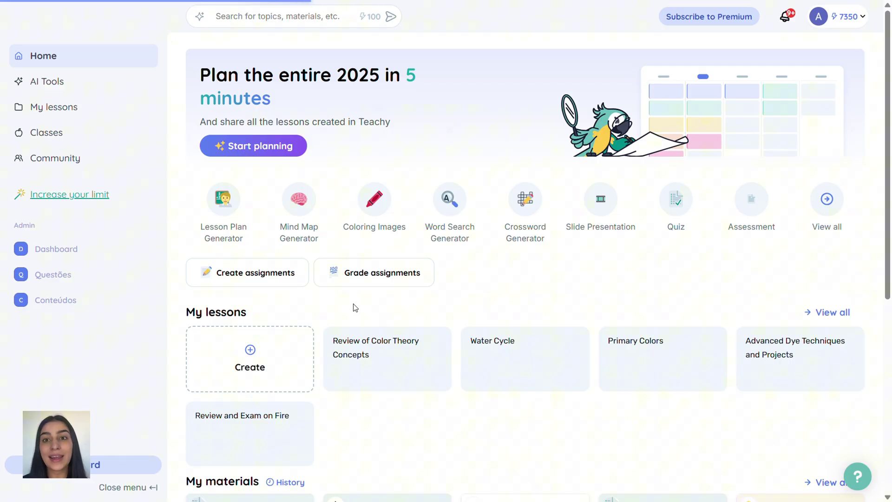